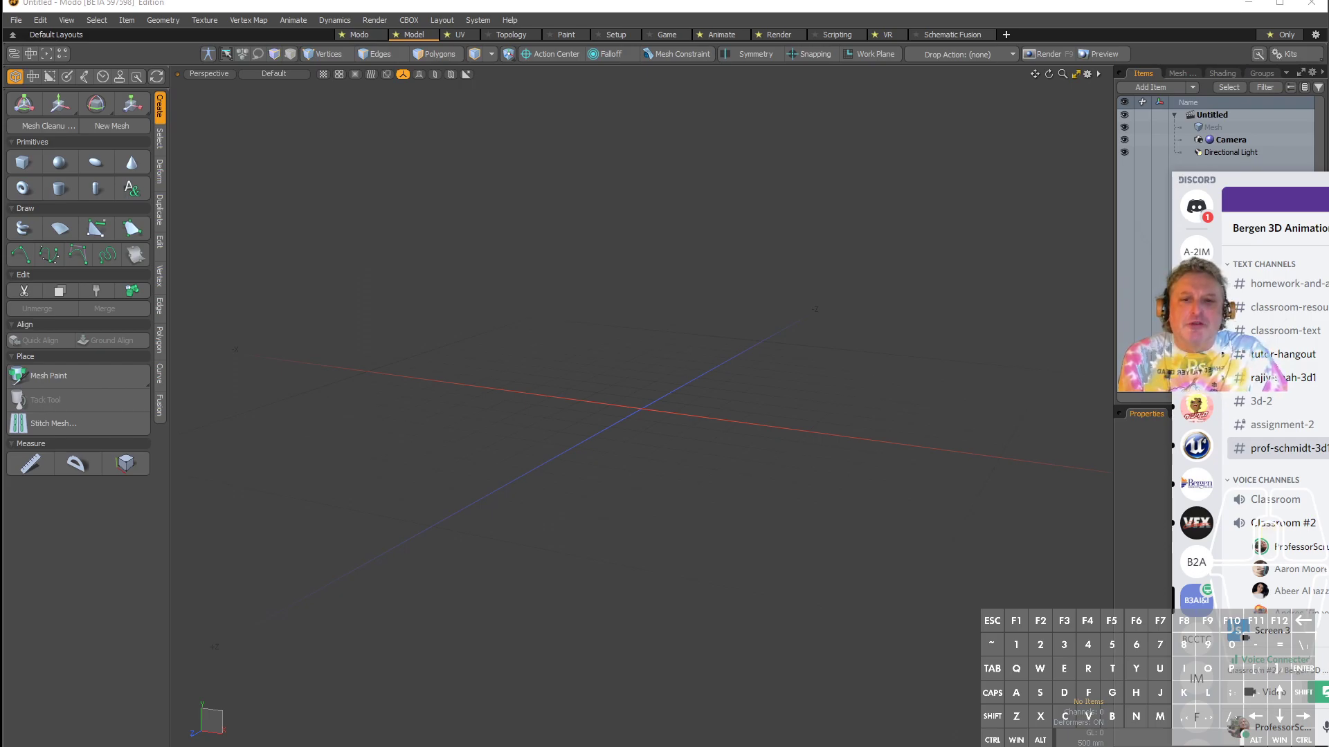
# - Bring the Discord window into view and open the HomerCubed.mp4 Google Drive link posted in the class channel
pyautogui.moveTo(1328, 180); pyautogui.dragTo(943, 191)
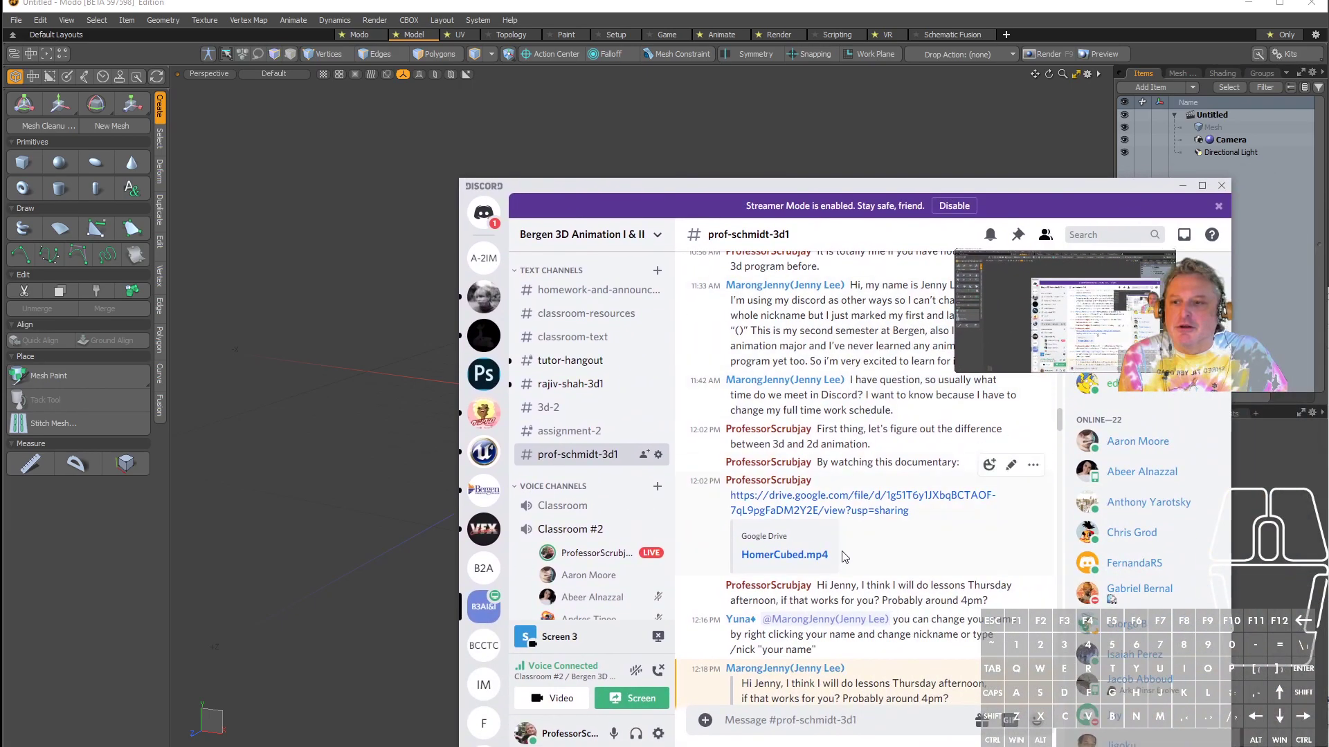
pyautogui.click(804, 558)
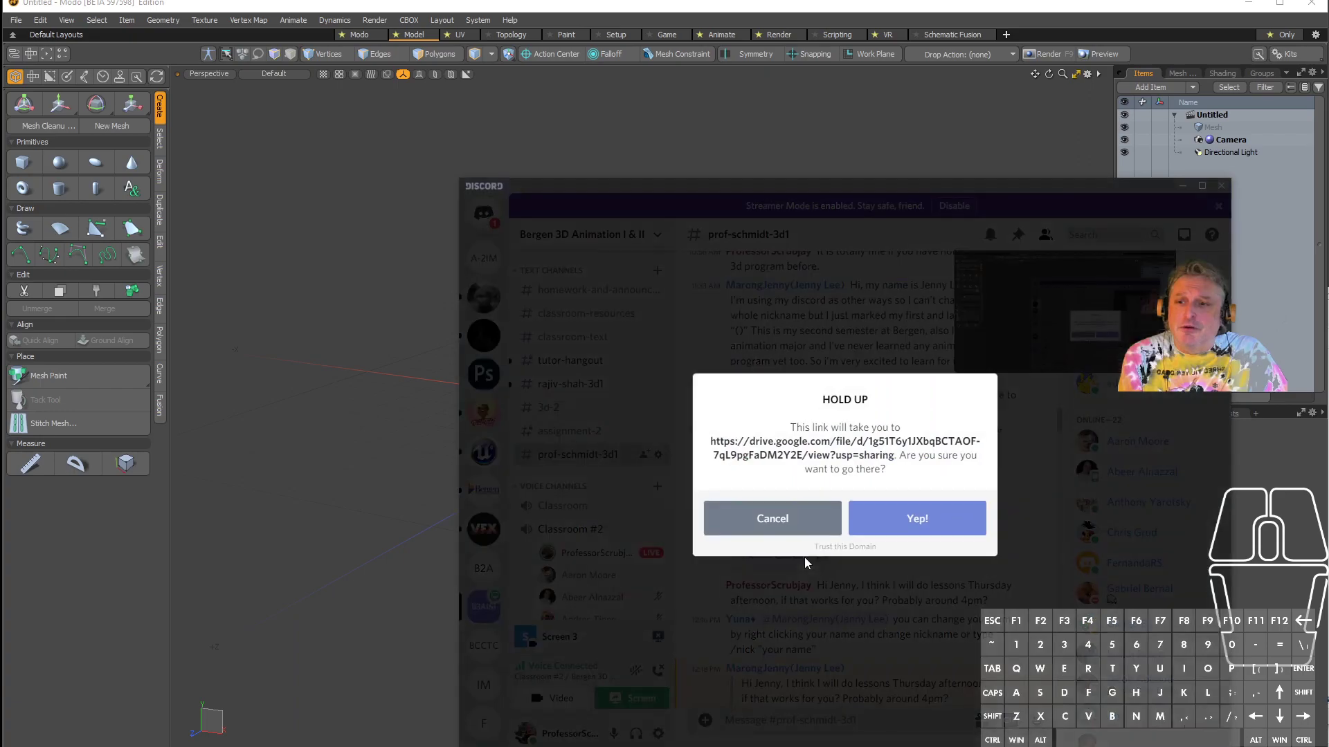
pyautogui.click(864, 528)
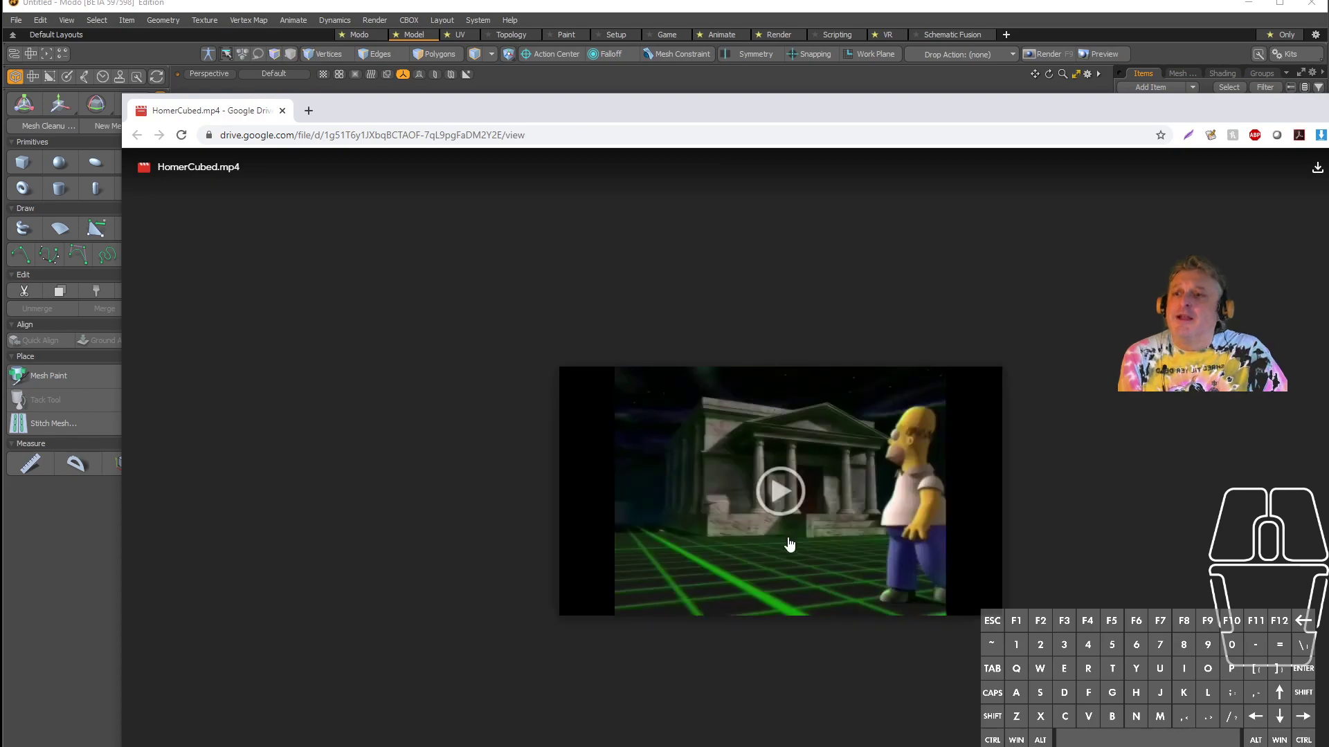
# - Start and pause the HomerCubed.mp4 video, skip ahead to the 3D scenes, and move Discord out of Modo's way
pyautogui.click(786, 495)
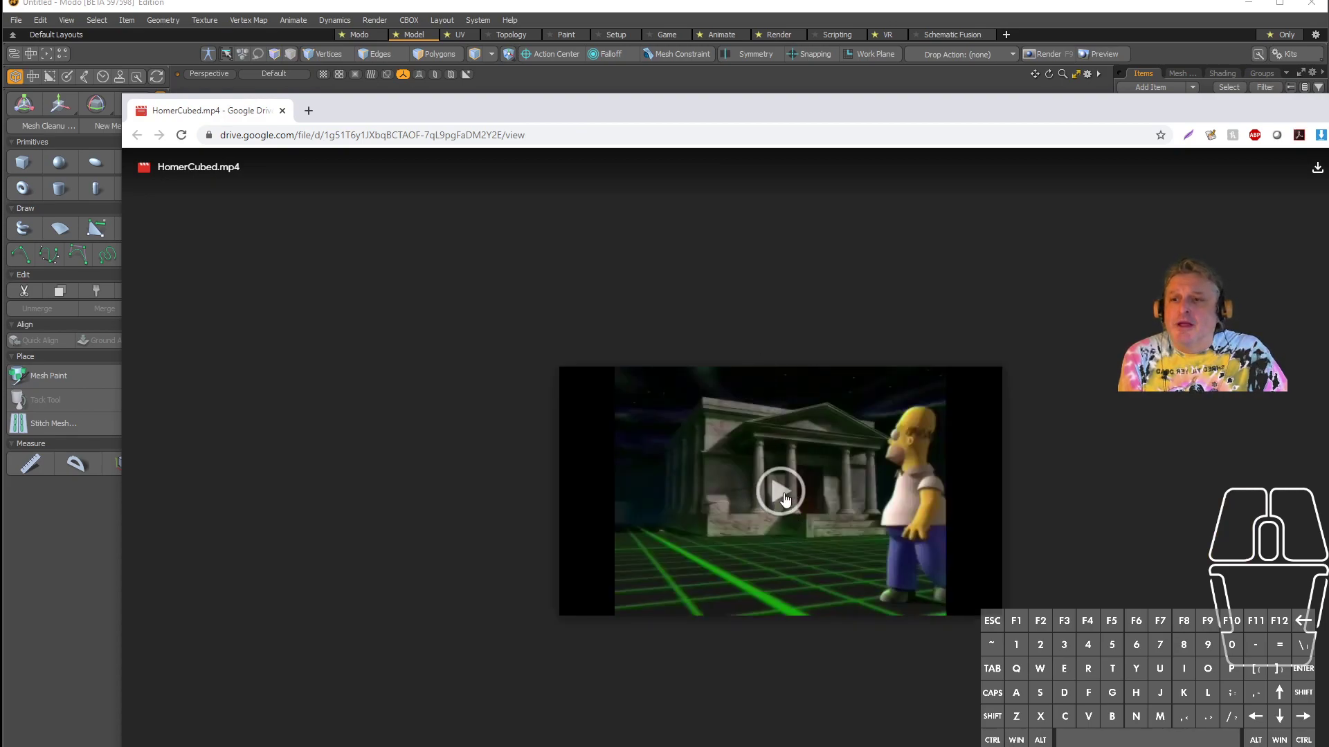
pyautogui.click(583, 603)
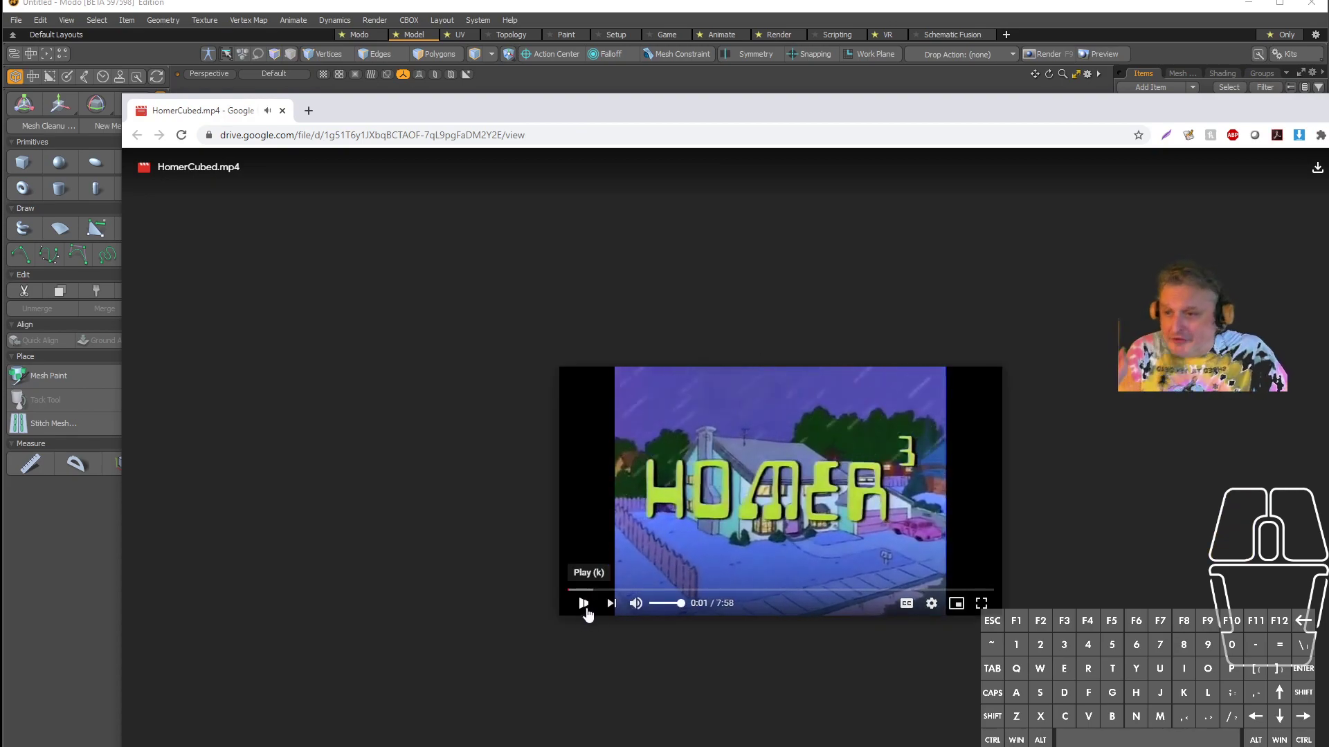
pyautogui.moveTo(643, 591); pyautogui.dragTo(700, 592)
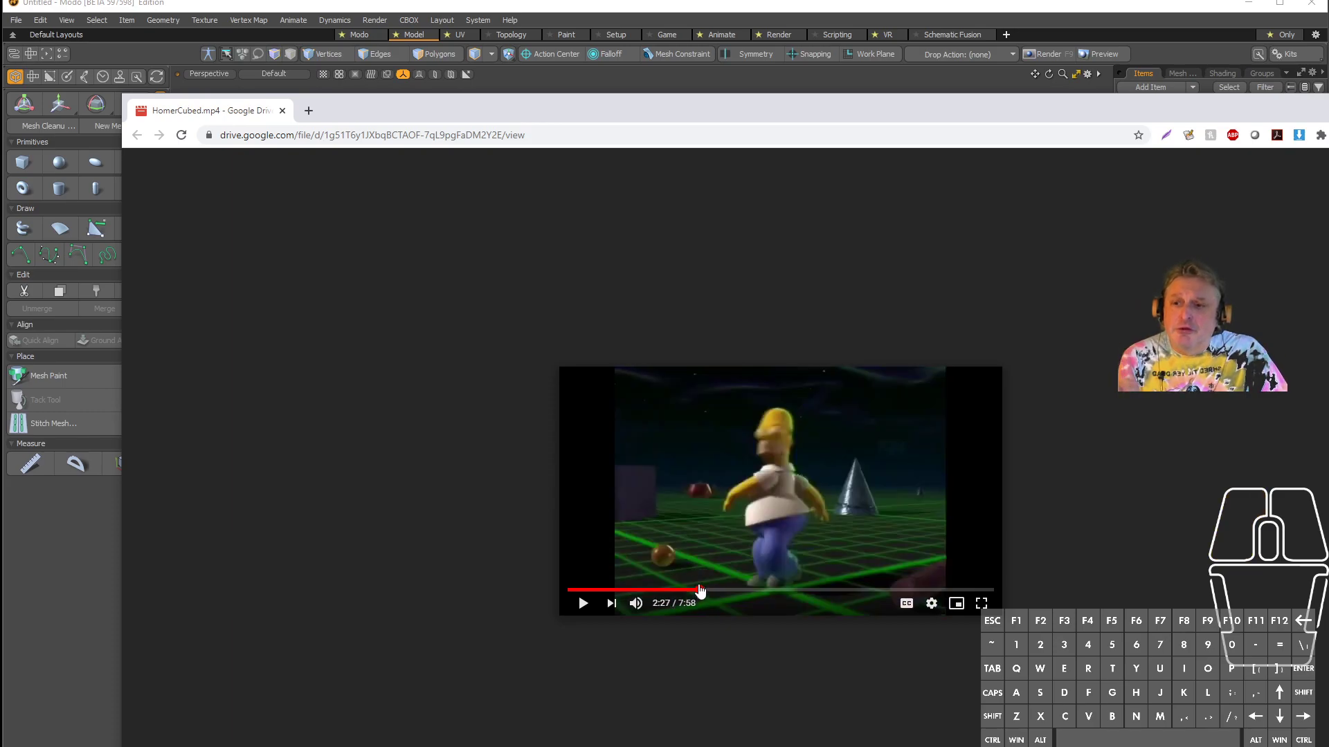
pyautogui.moveTo(699, 590); pyautogui.dragTo(759, 590)
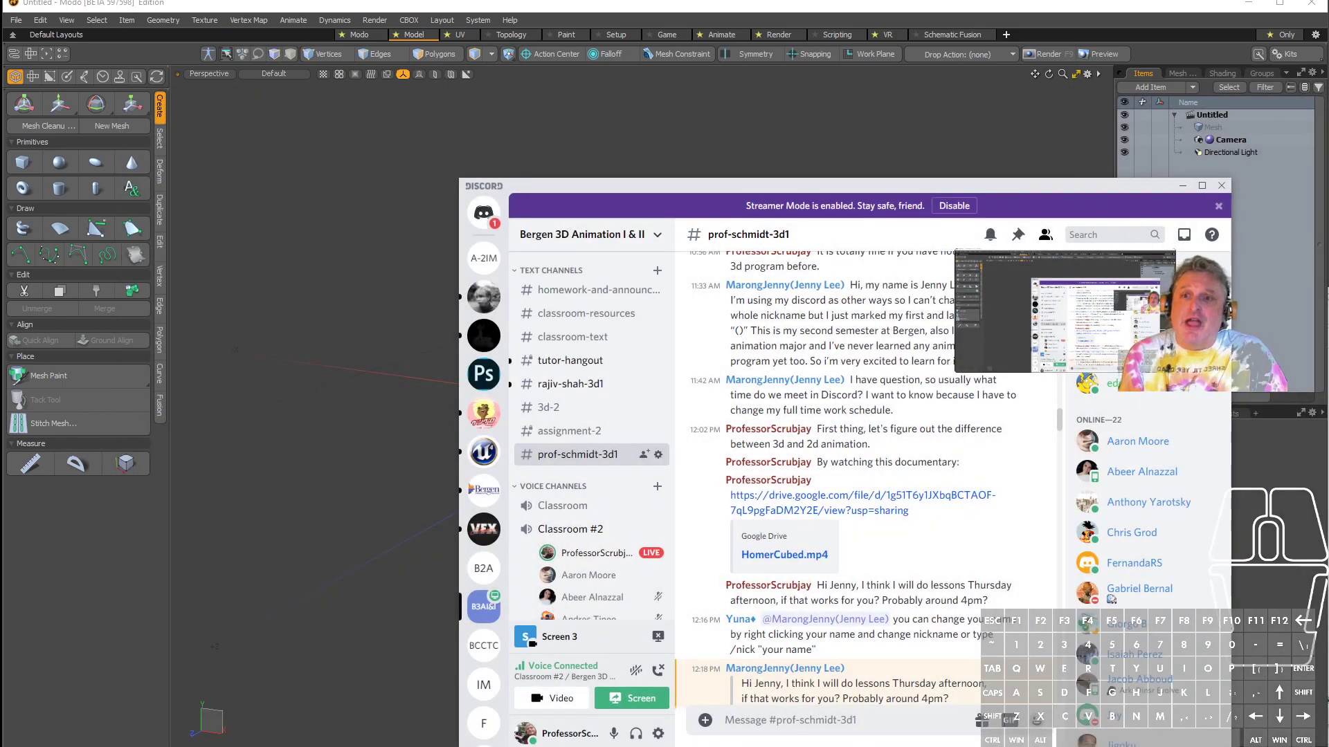
pyautogui.moveTo(1020, 188); pyautogui.dragTo(1328, 332)
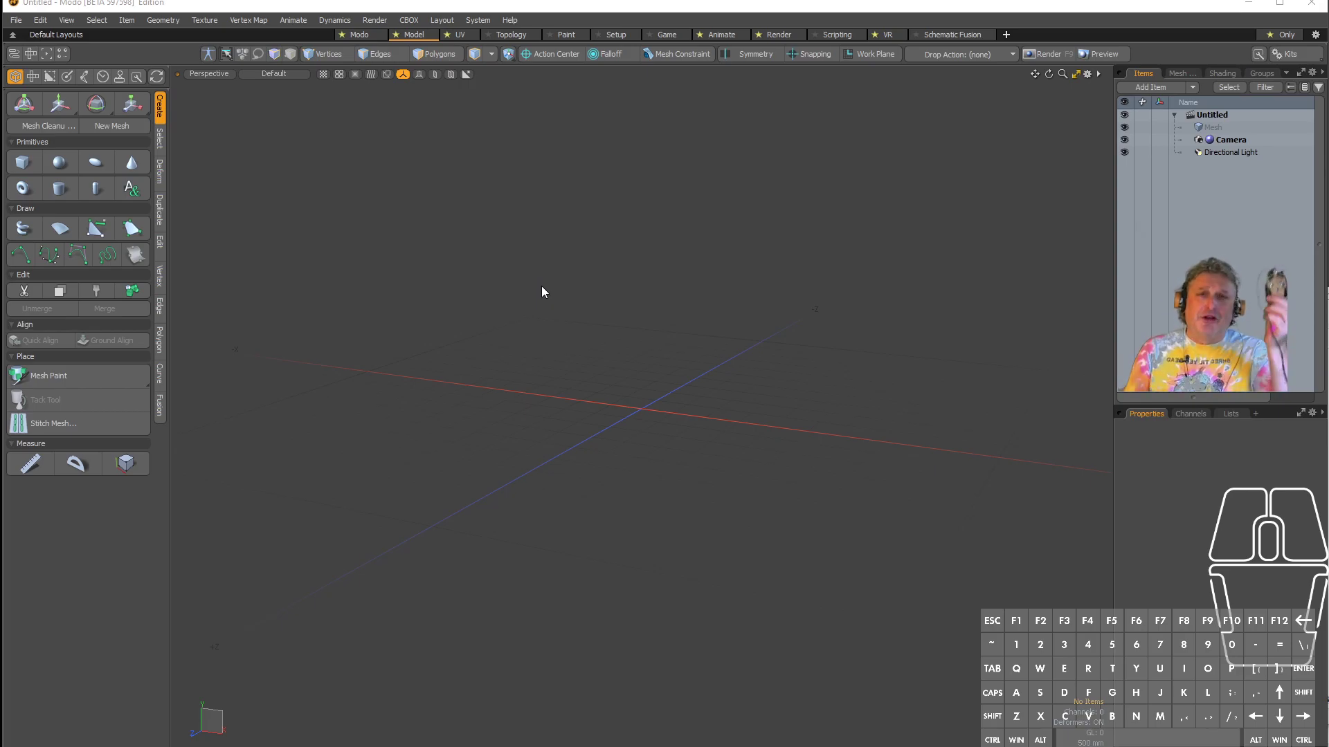
# - Open Google Chrome and go to amazon.com
pyautogui.click(528, 302)
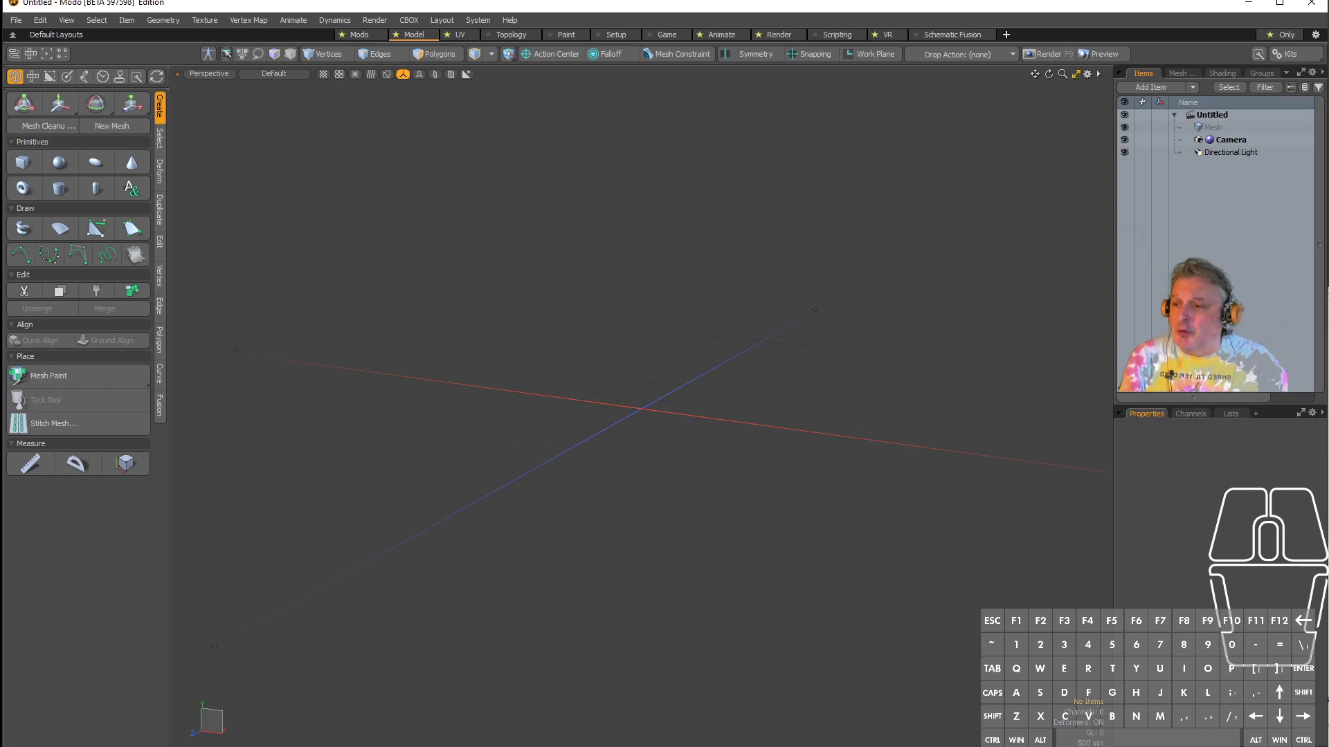
pyautogui.click(14, 746)
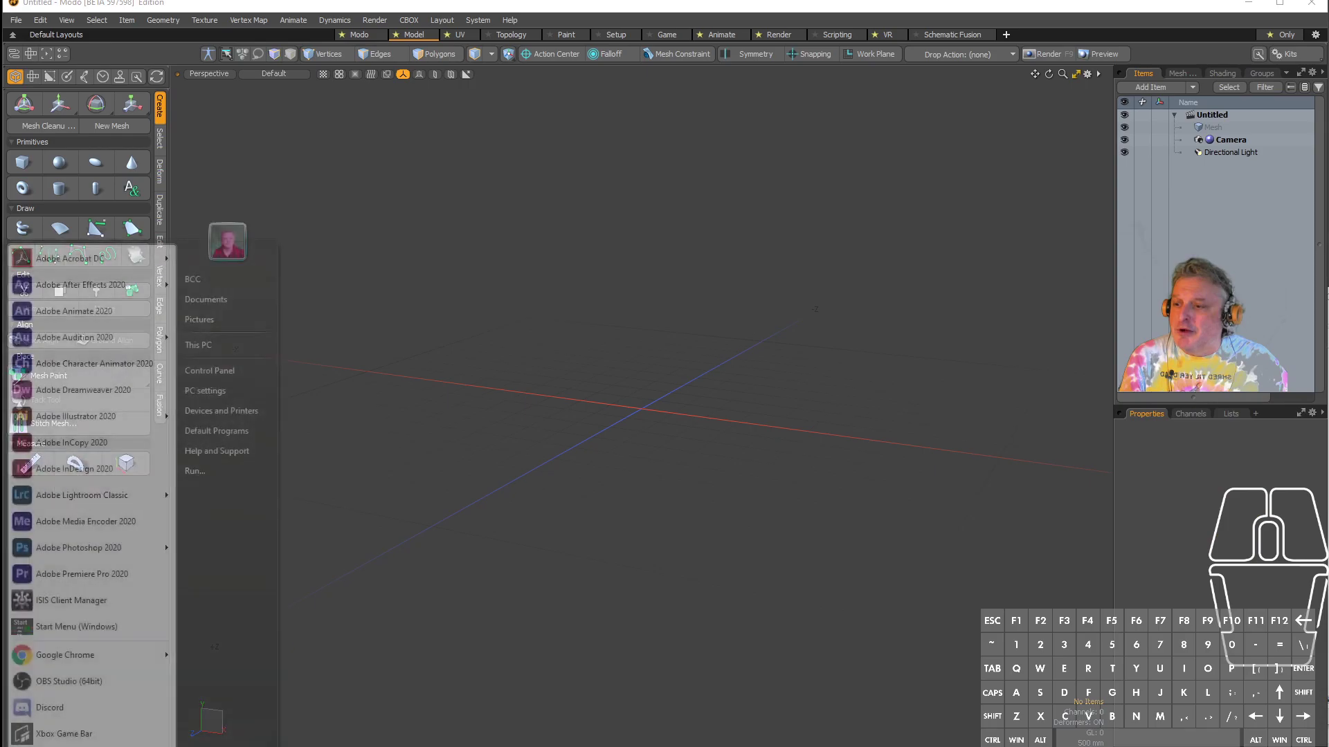
pyautogui.click(65, 655)
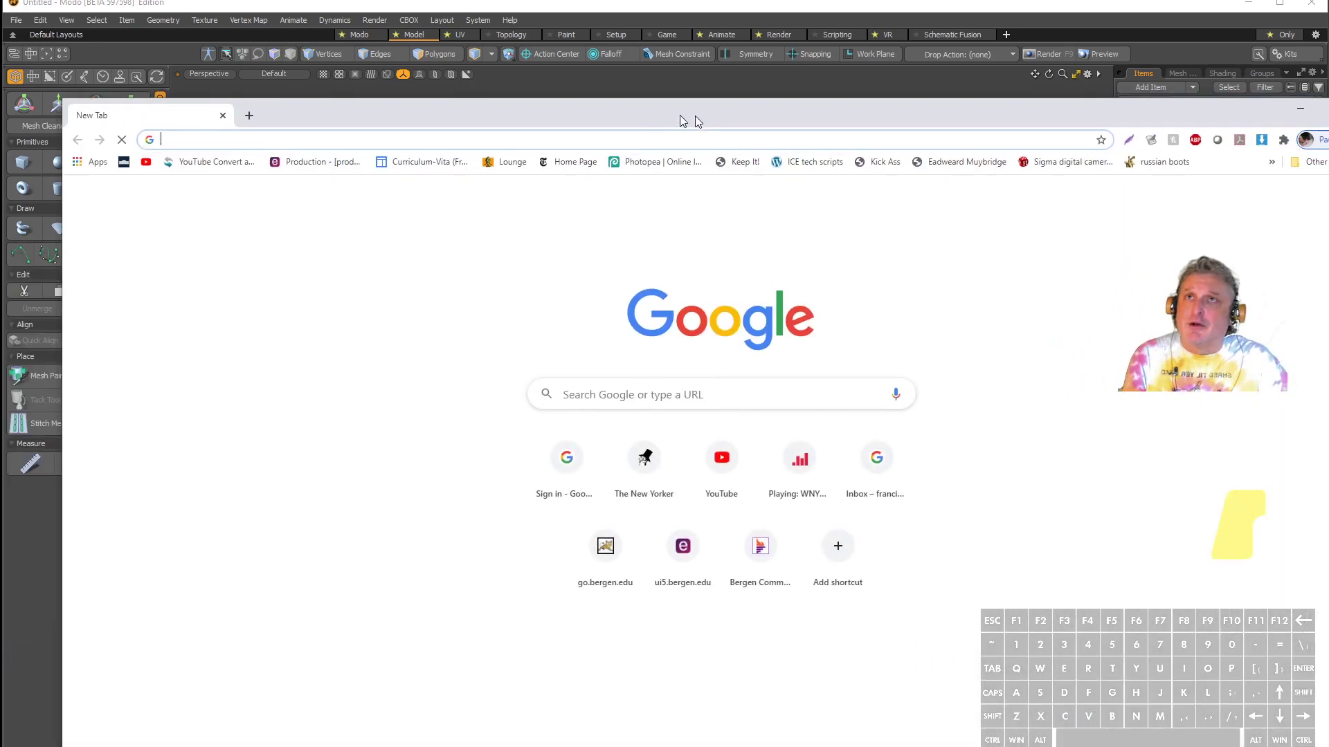
pyautogui.click(549, 103)
pyautogui.write('ama')
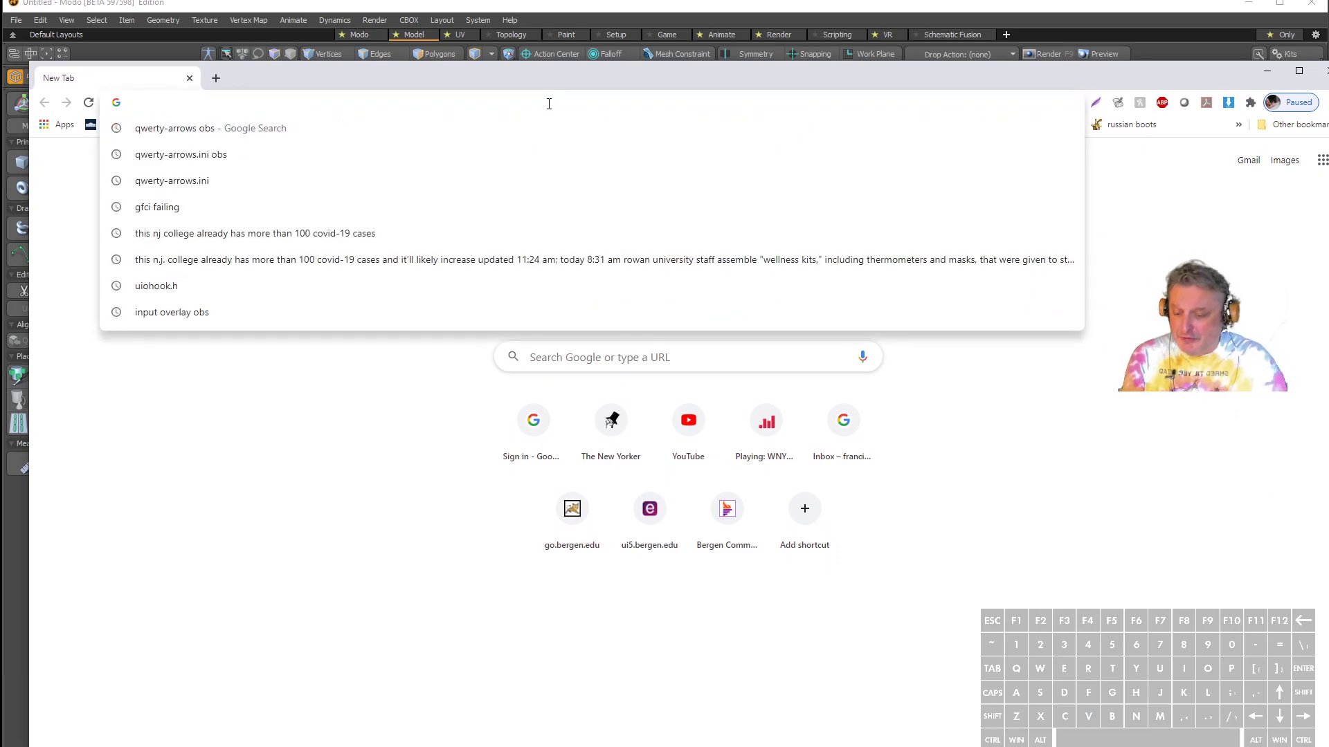
pyautogui.press('Return')
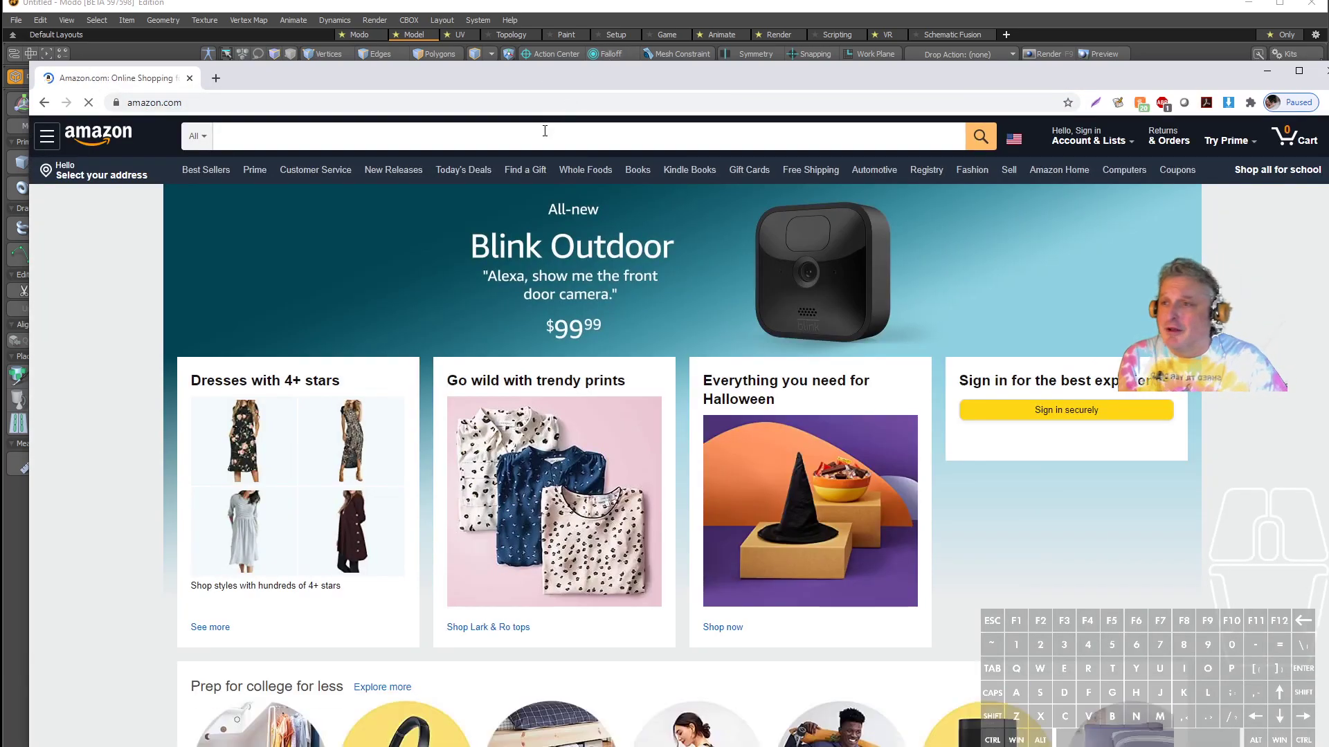
# - Search Amazon for "3 button mouse", view the AmazonBasics 3-Button USB Wired Computer Mouse page, and return to Modo
pyautogui.click(544, 132)
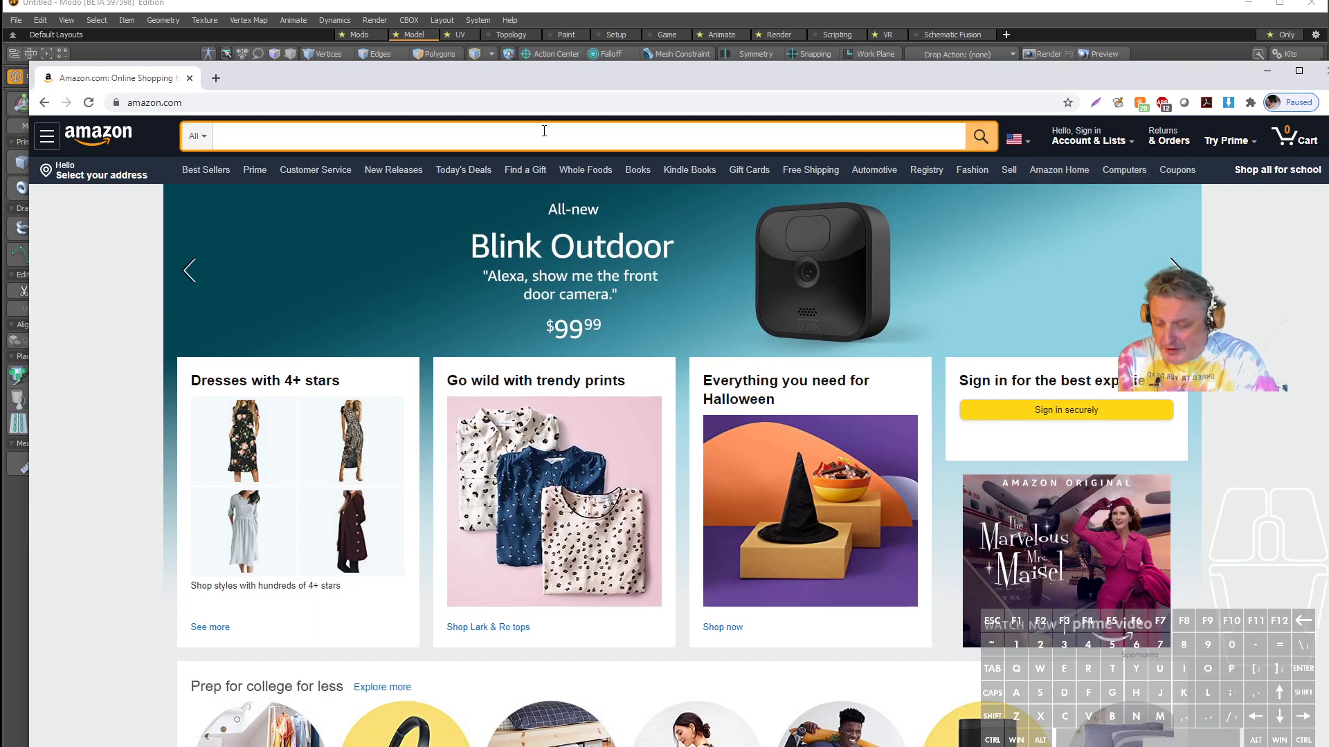
pyautogui.write('3 button')
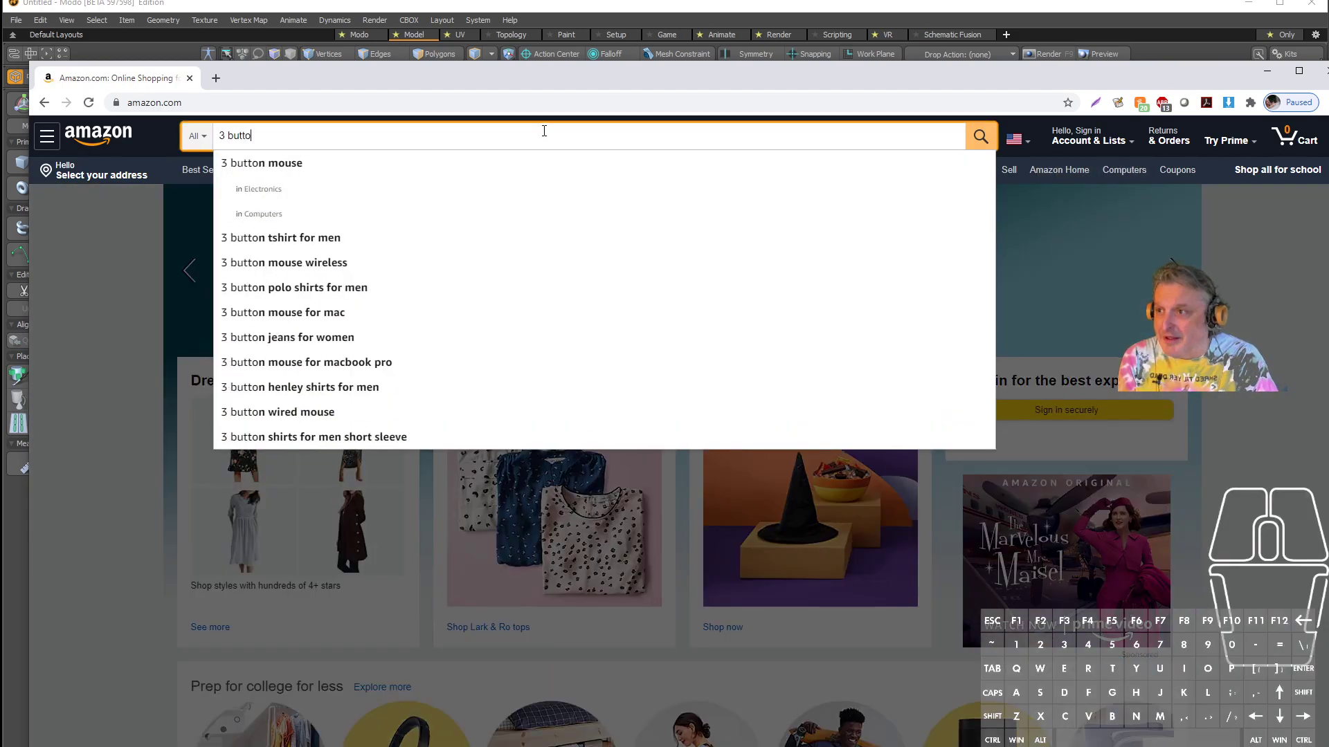
pyautogui.click(310, 165)
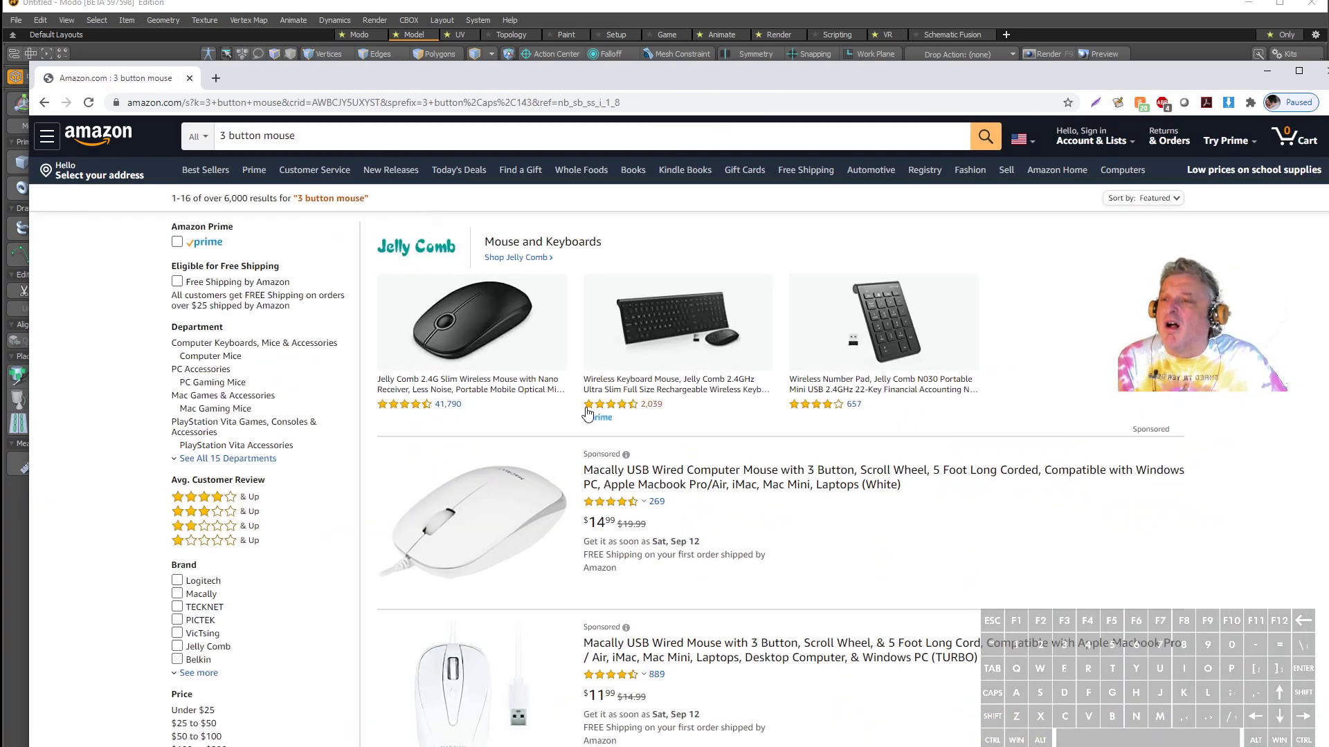
pyautogui.scroll(-6, 590, 407)
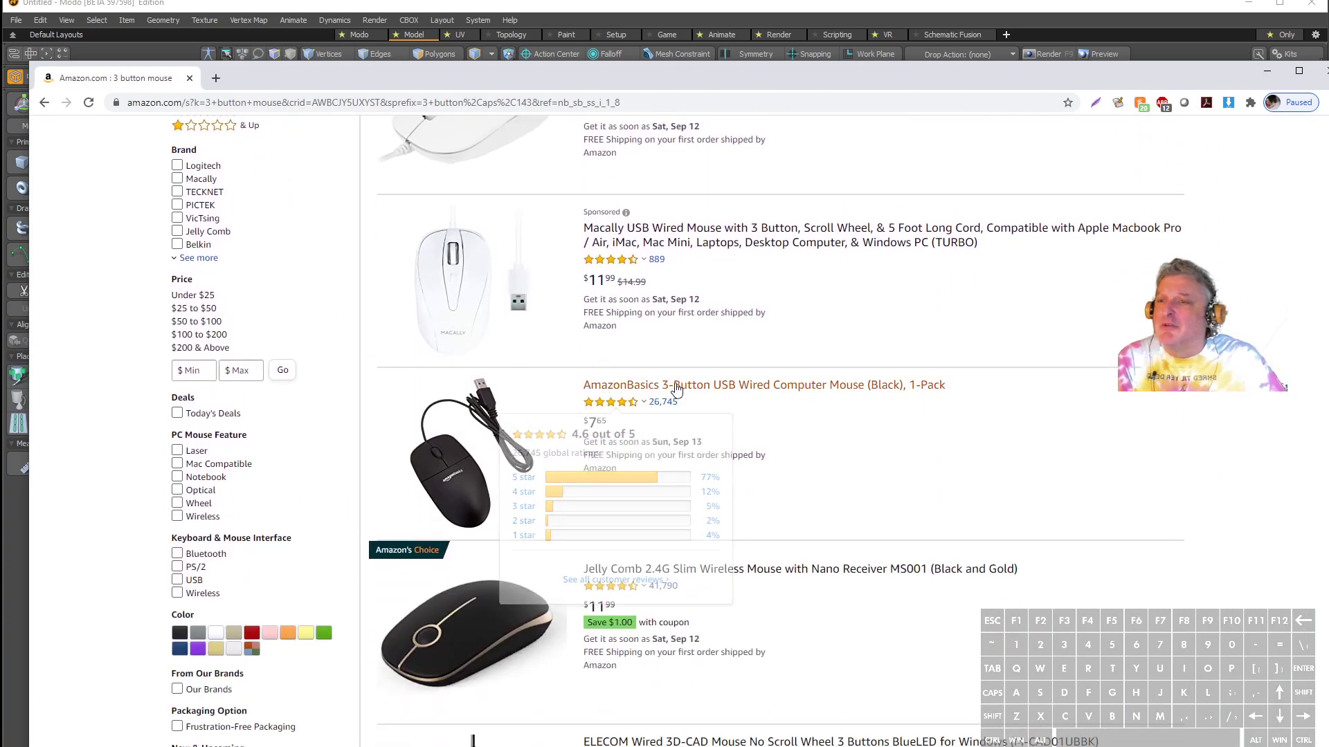
pyautogui.click(758, 386)
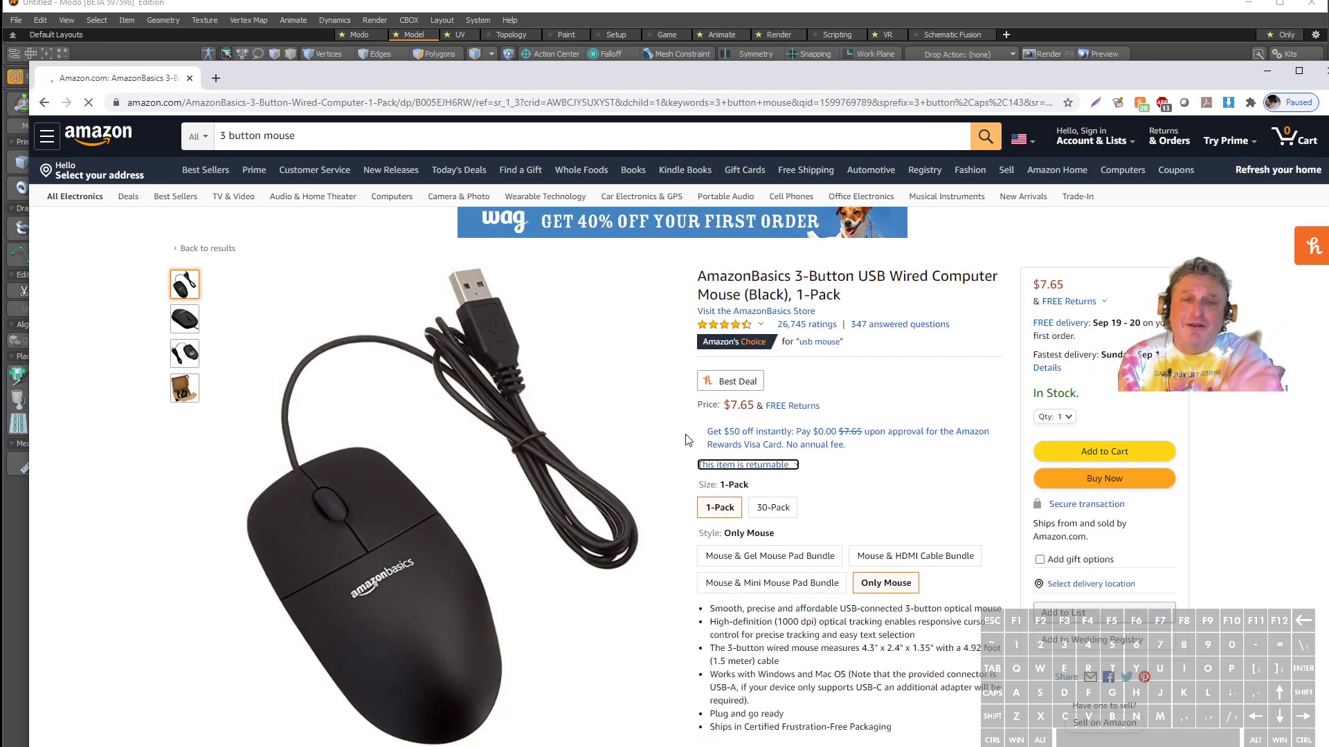
pyautogui.moveTo(456, 68); pyautogui.dragTo(1328, 415)
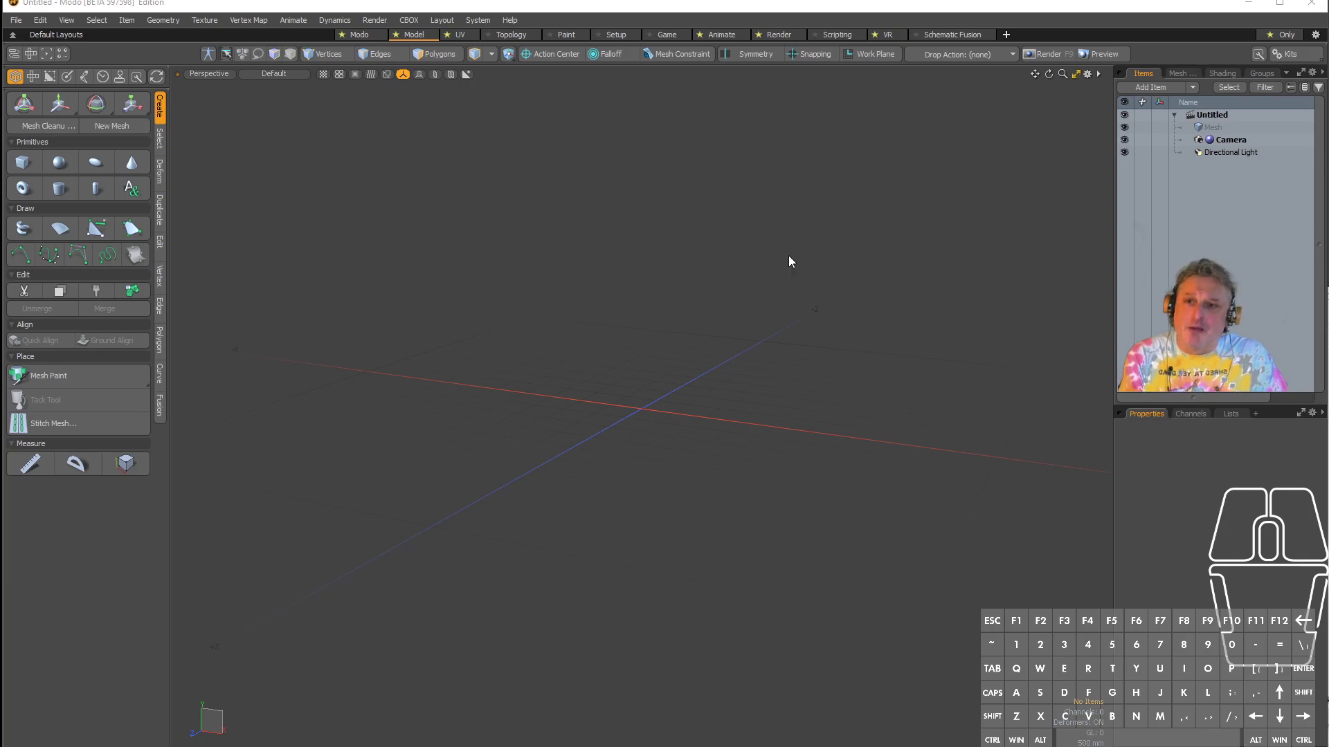
# - Maximize the Front view and place a first Pen tool point near the origin at about X 470 mm, Y 510 mm
pyautogui.click(1075, 73)
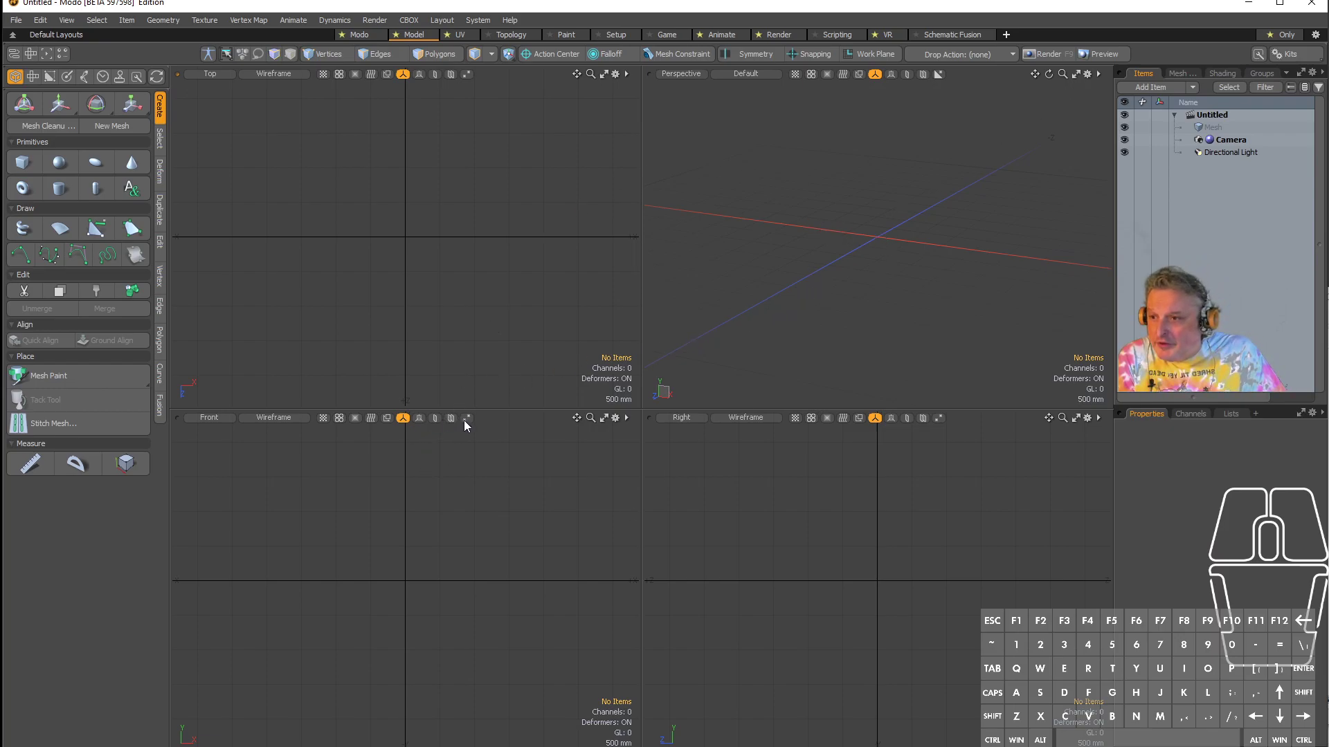
pyautogui.click(604, 419)
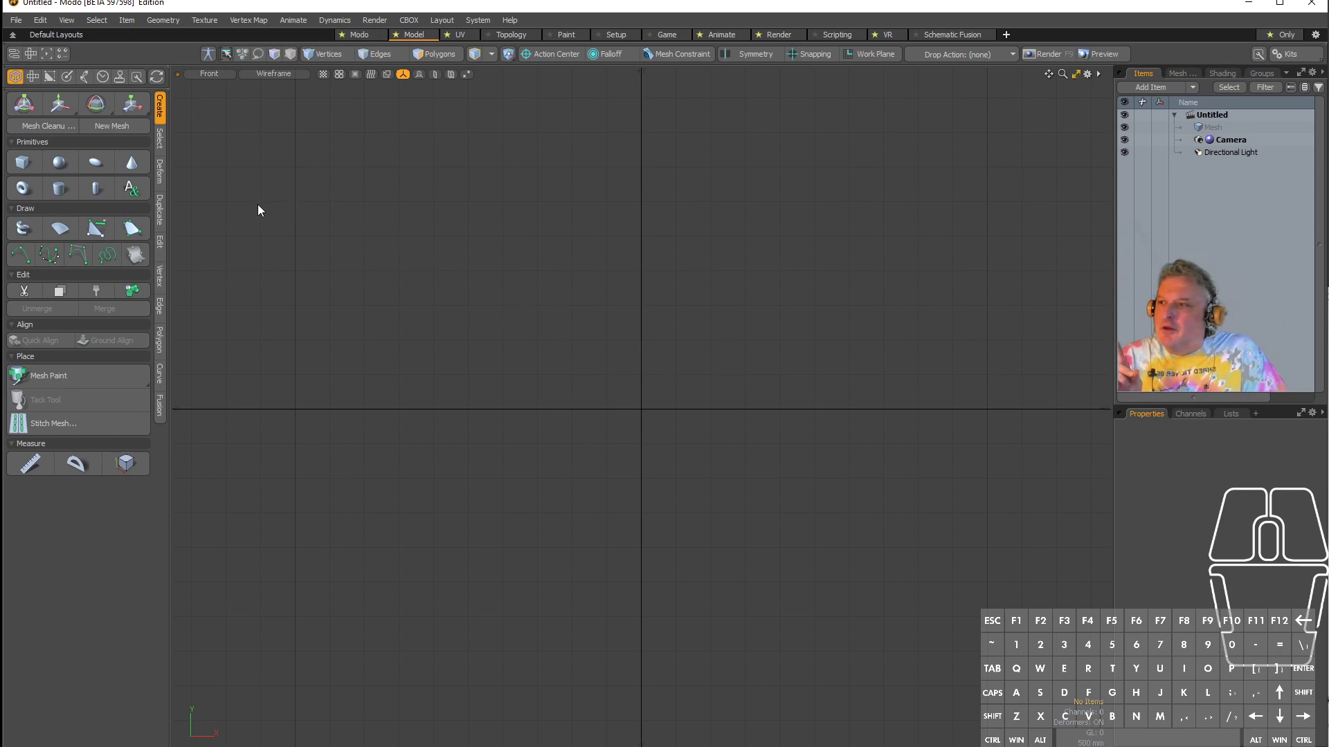
pyautogui.click(98, 230)
pyautogui.click(141, 231)
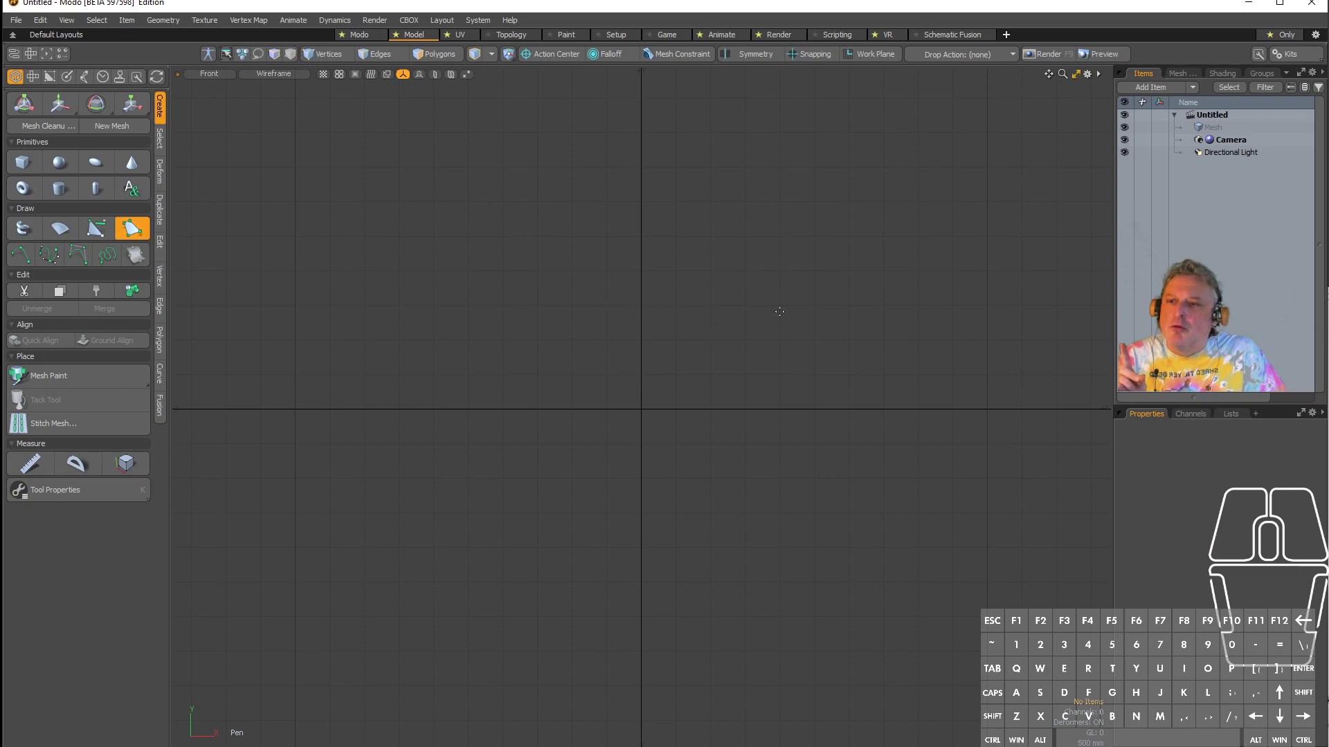
pyautogui.click(674, 374)
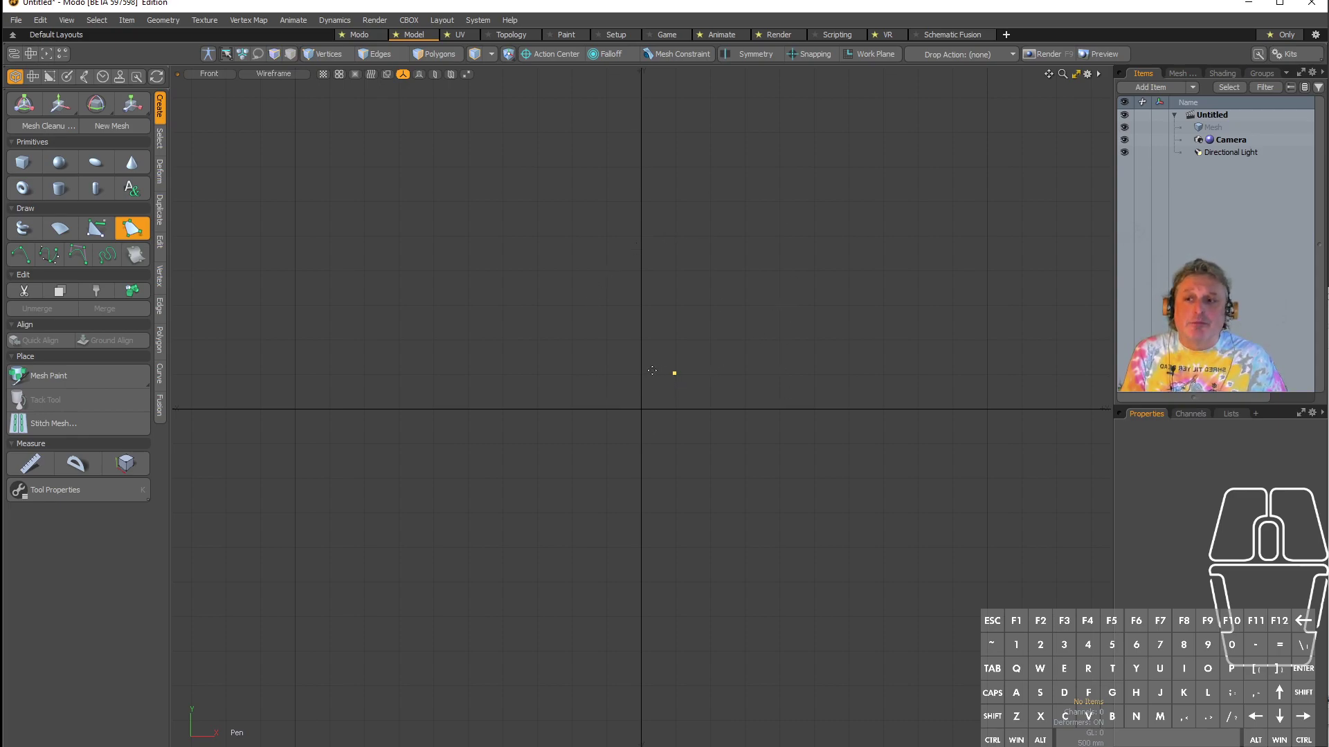
# - Add three more Pen points to form an open, slanted four-sided polyline above the horizontal axis
pyautogui.moveTo(825, 222); pyautogui.dragTo(881, 203)
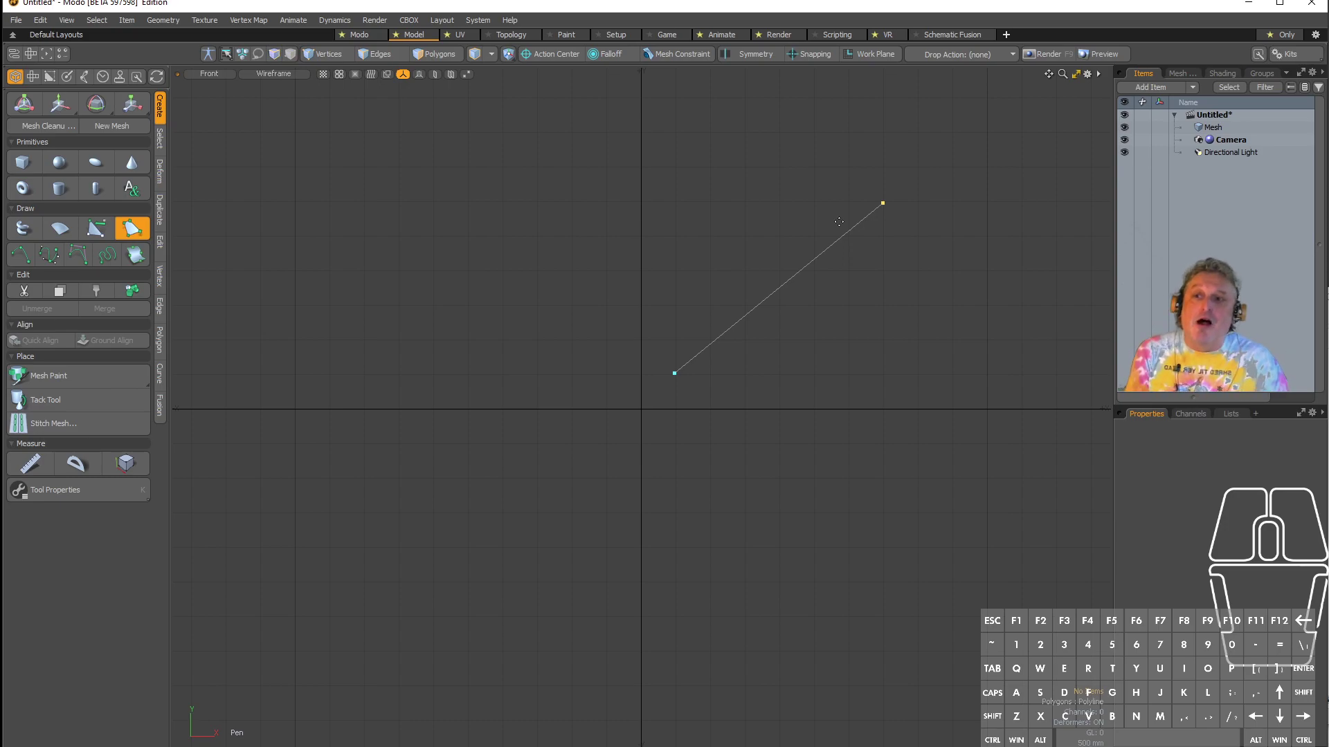
pyautogui.moveTo(897, 342); pyautogui.dragTo(830, 373)
pyautogui.click(692, 362)
pyautogui.moveTo(692, 363); pyautogui.dragTo(725, 202)
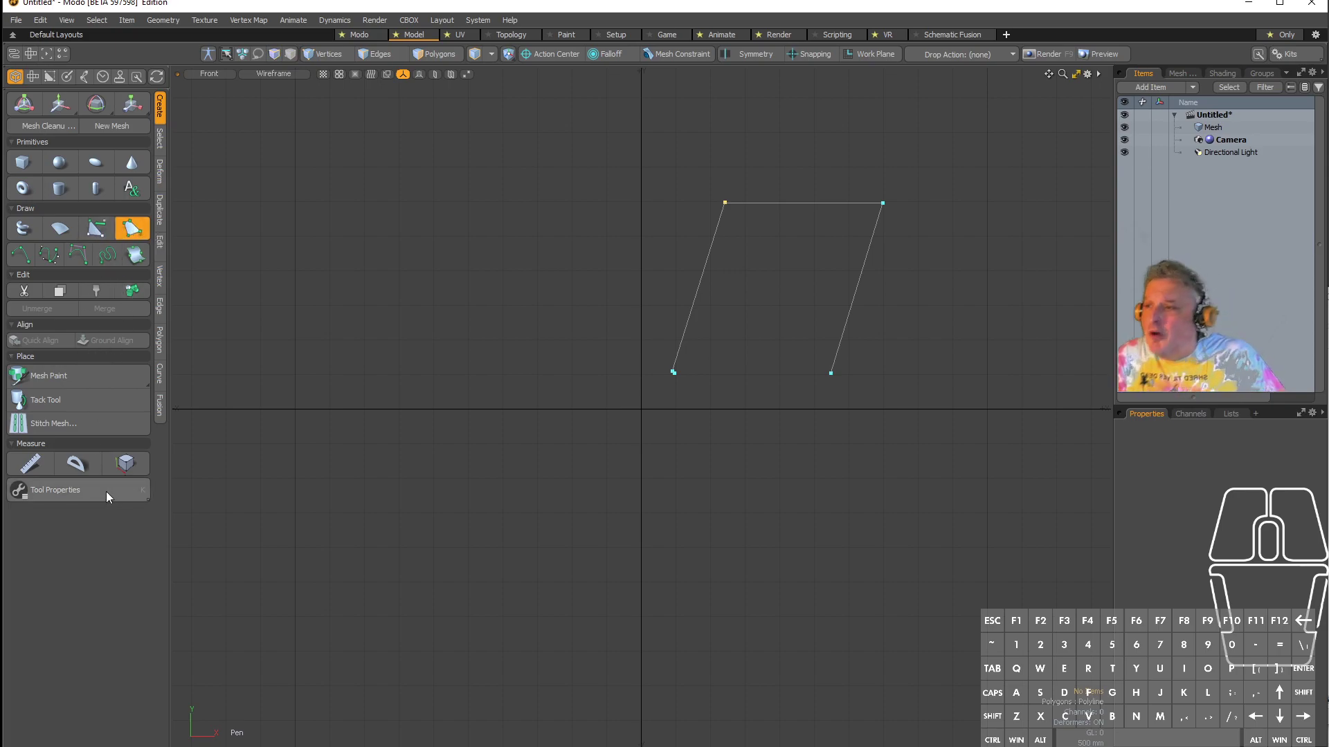
# - Change the Pen tool's type to Polygon so the four-point outline closes
pyautogui.click(85, 487)
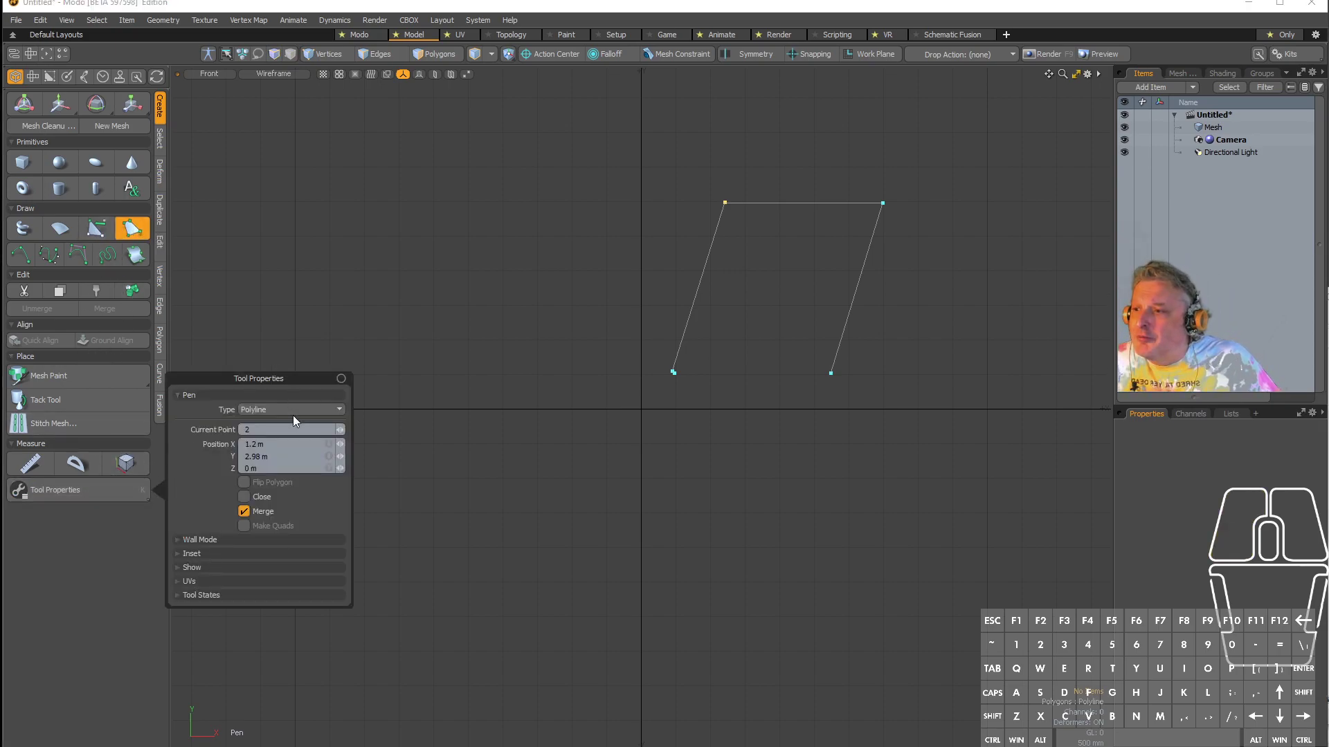
pyautogui.click(294, 414)
pyautogui.click(303, 366)
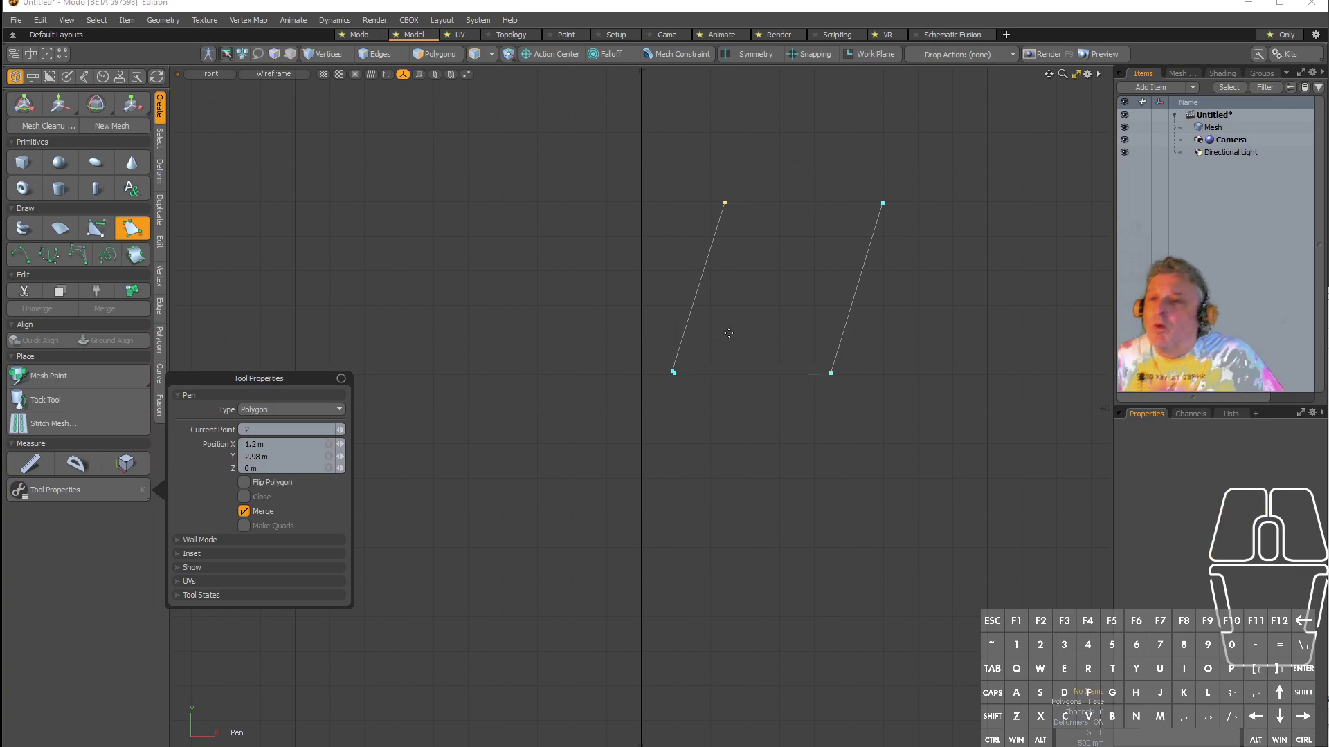
# - Undo the Pen type change and the added points back to the first point
pyautogui.hotkey('ctrl', 'z')
pyautogui.hotkey('ctrl', 'z')
pyautogui.hotkey('ctrl', 'z')
pyautogui.hotkey('ctrl', 'z')
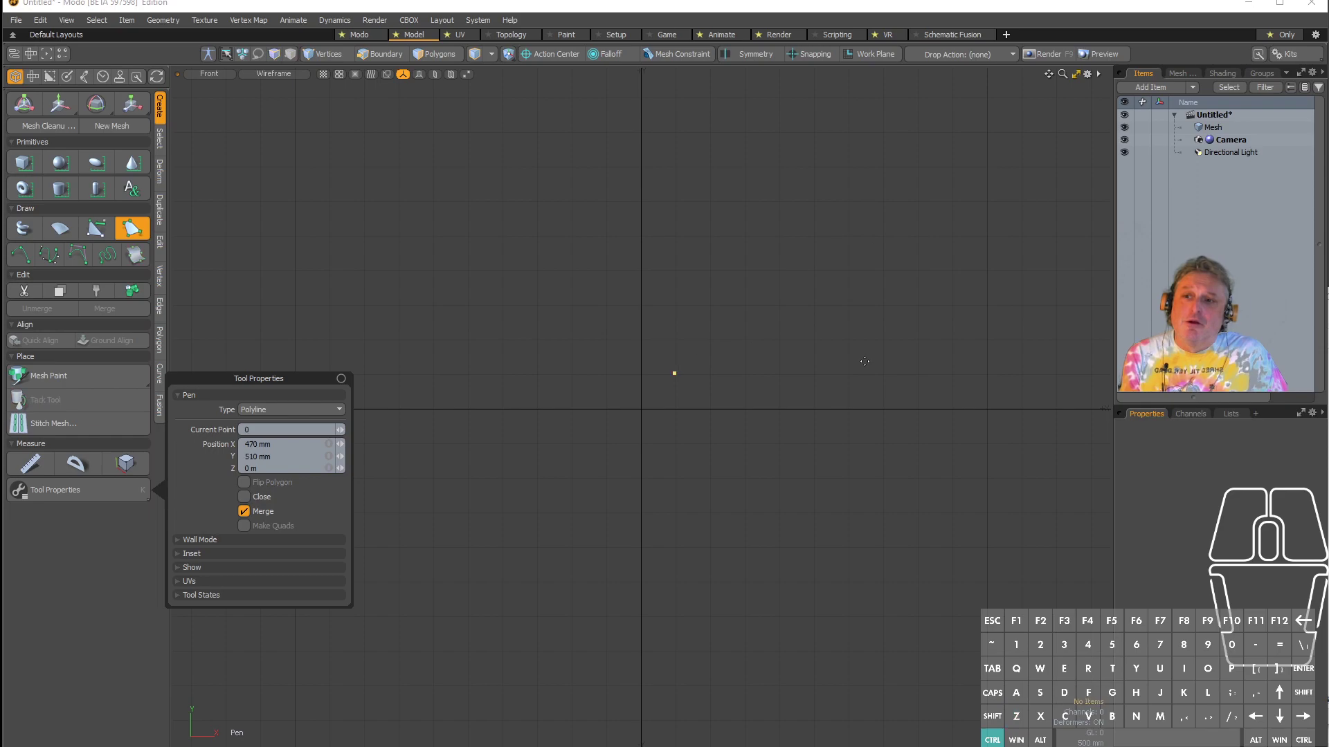
# - Set the Pen type to Polygon and add two vertically aligned points to the first one, forming a triangle
pyautogui.click(284, 411)
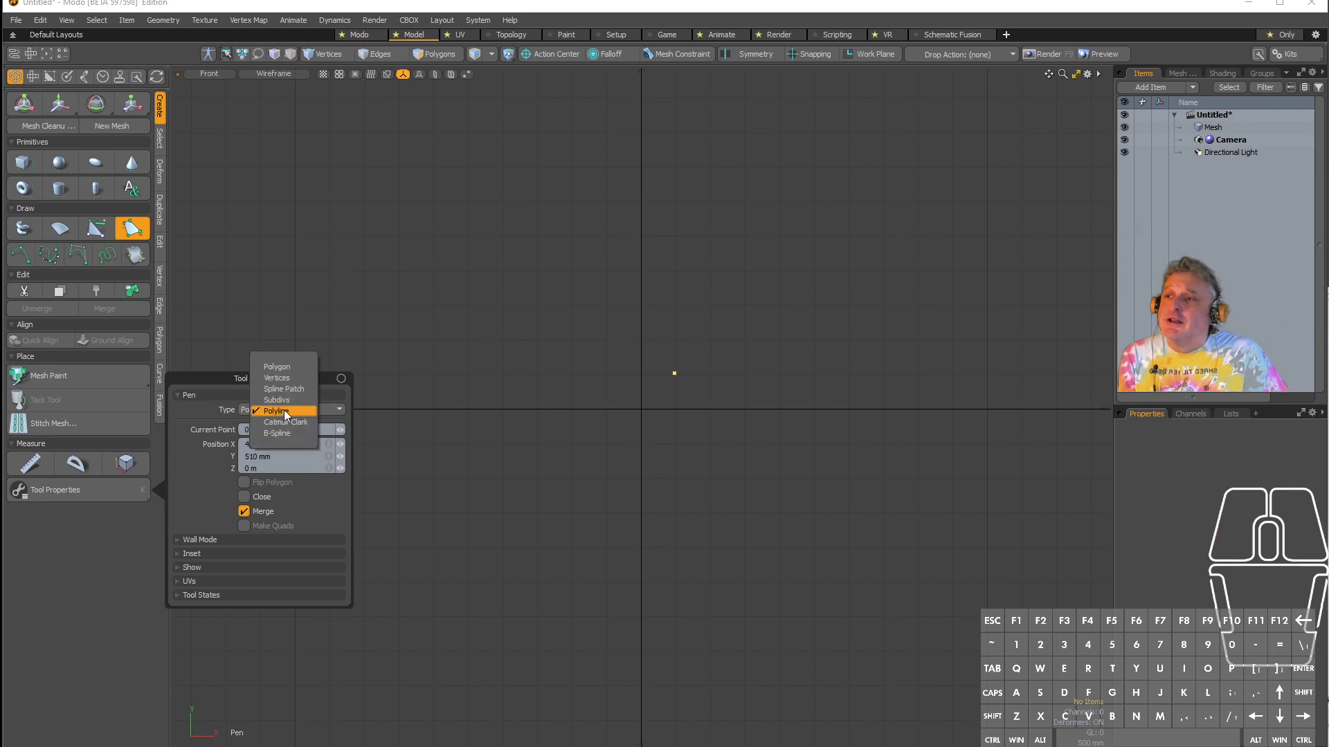
pyautogui.click(303, 367)
pyautogui.click(342, 379)
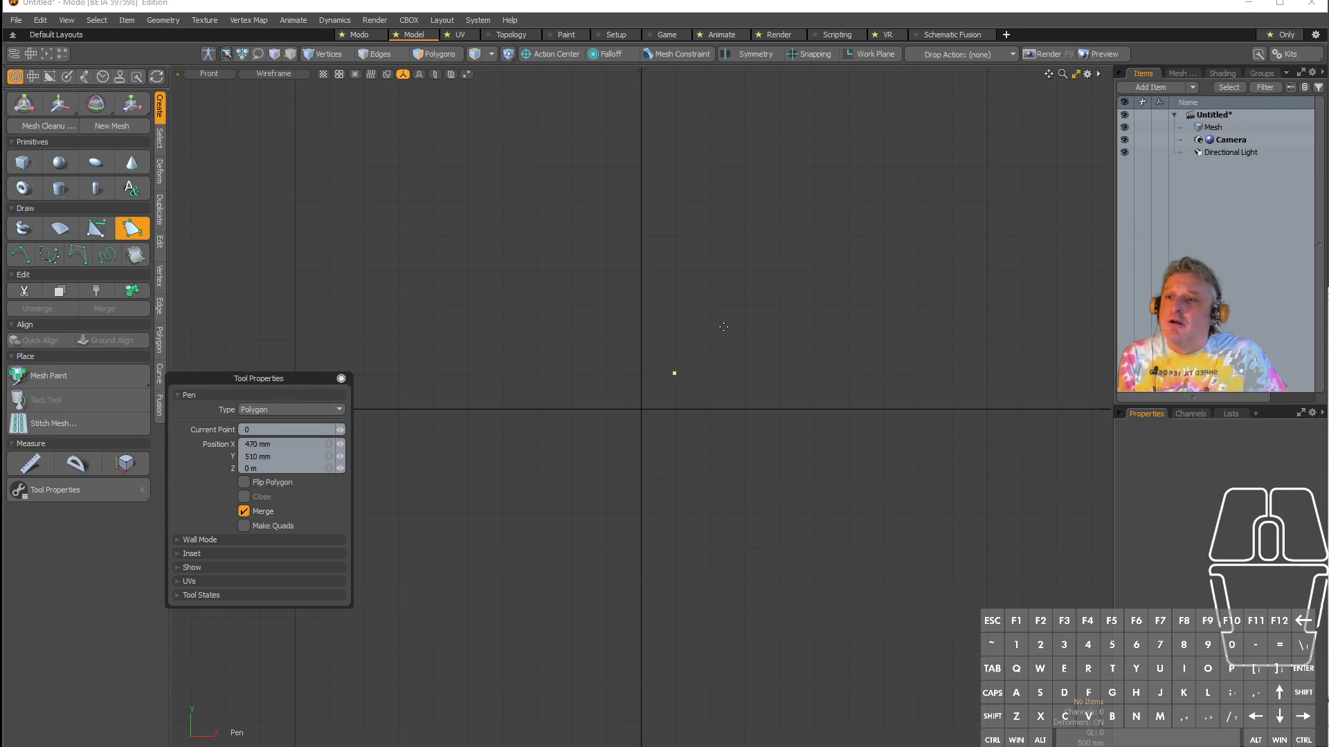
pyautogui.click(342, 379)
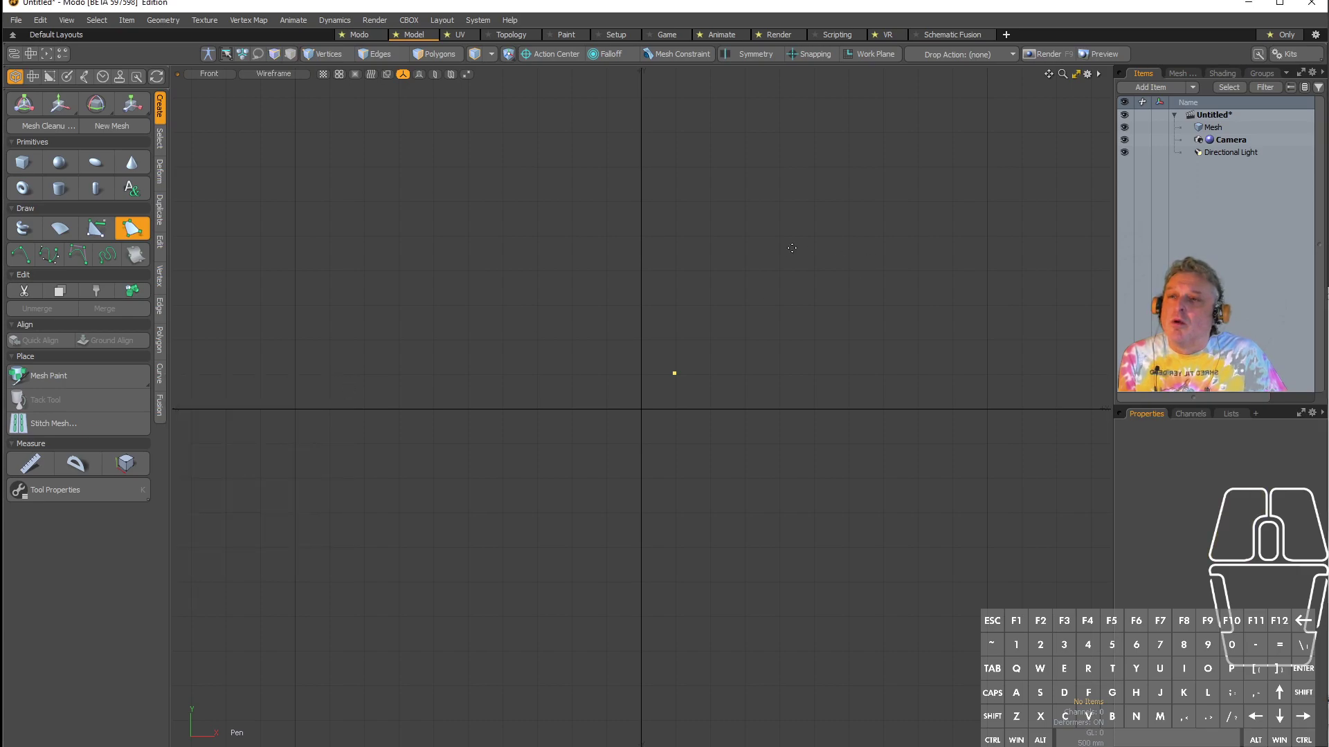
pyautogui.click(821, 240)
pyautogui.moveTo(837, 389)
pyautogui.mouseDown()
pyautogui.moveTo(847, 378)
pyautogui.moveTo(819, 380)
pyautogui.mouseUp()
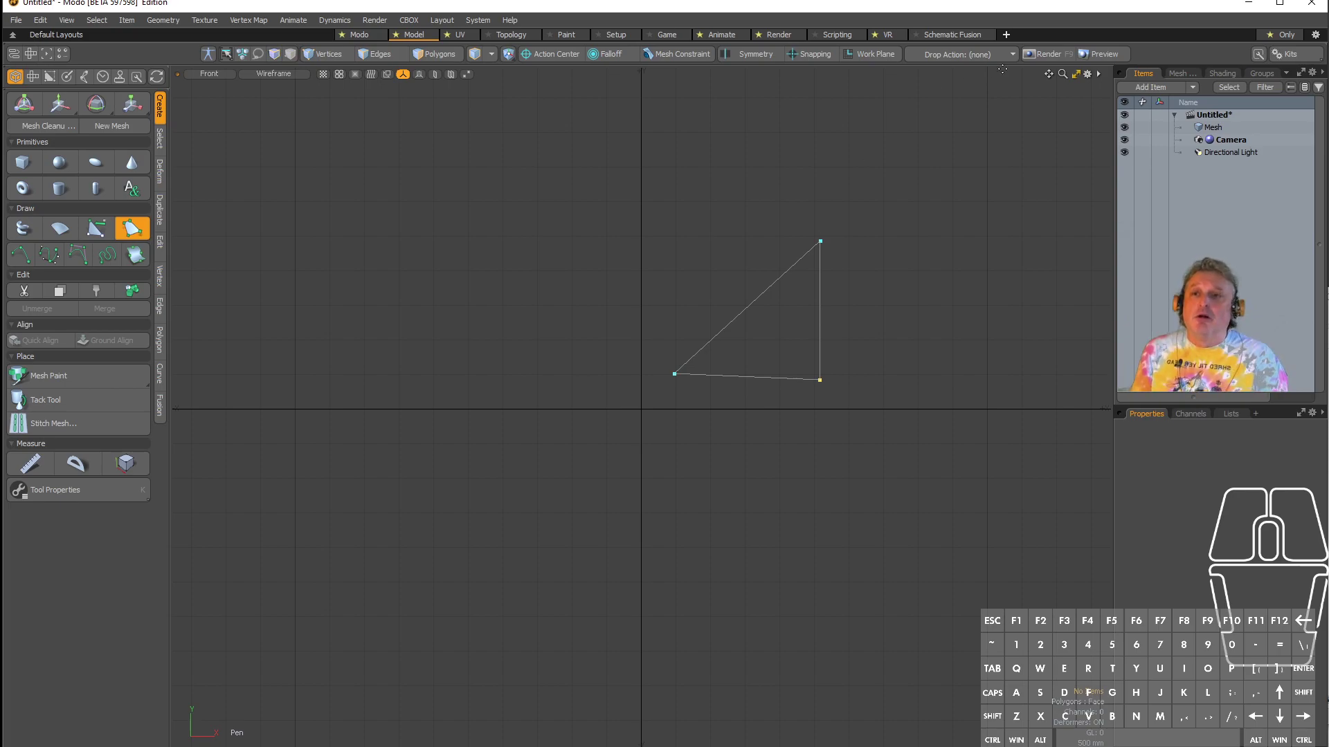
# - Examine the triangle in the four-view layout and the maximized Front view, finishing in the four-view layout
pyautogui.click(1077, 74)
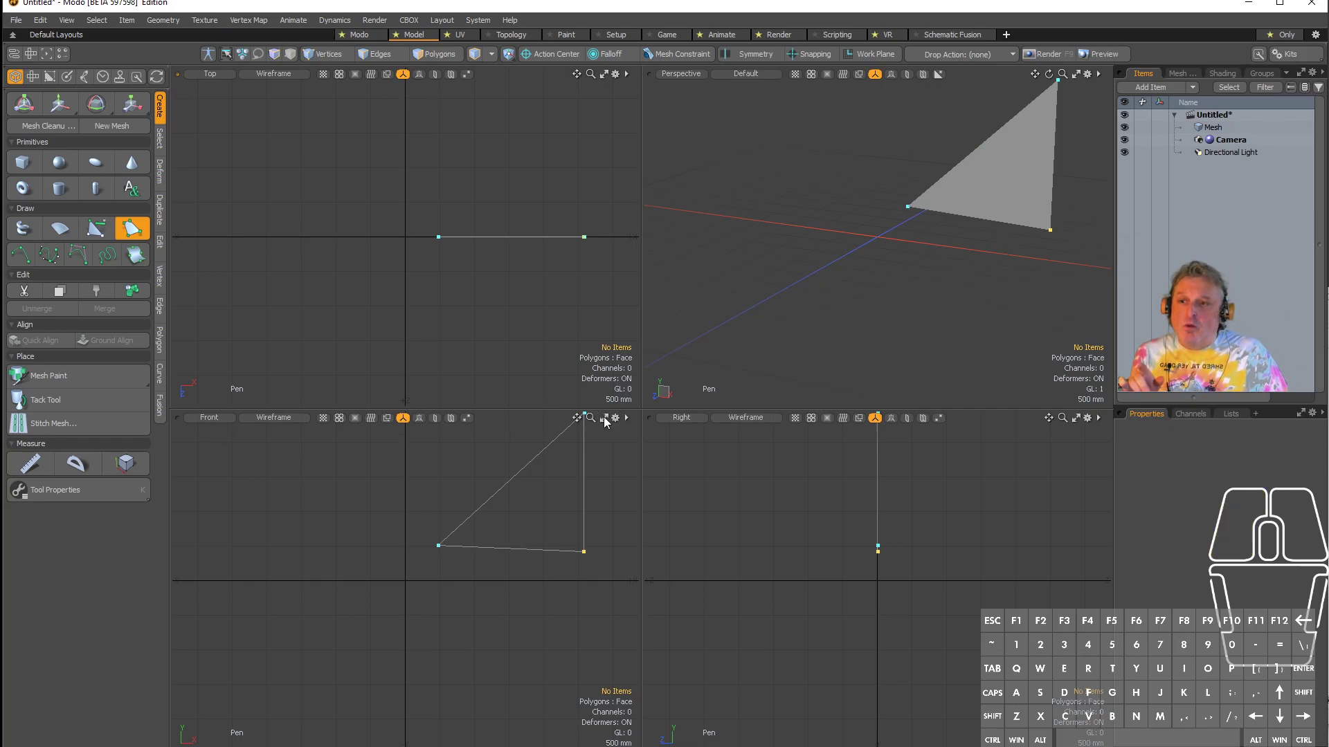
pyautogui.click(604, 419)
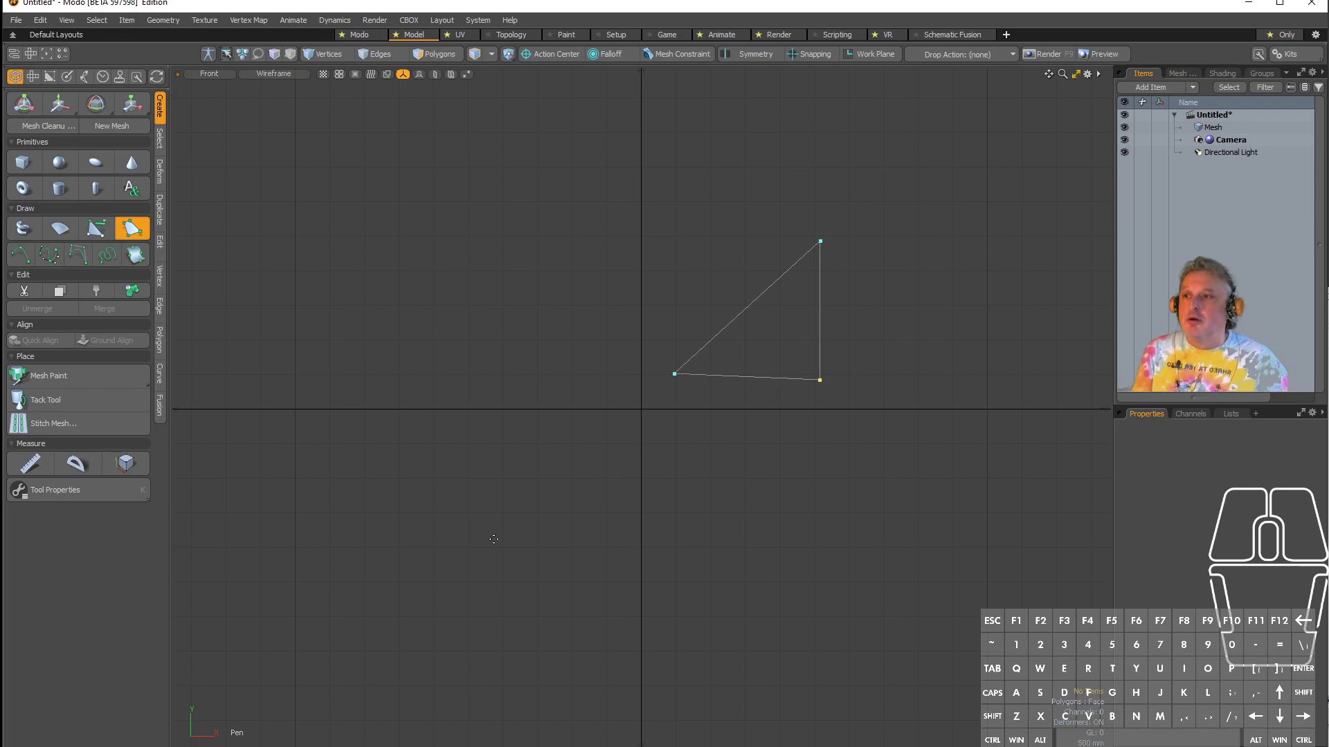
pyautogui.click(1074, 75)
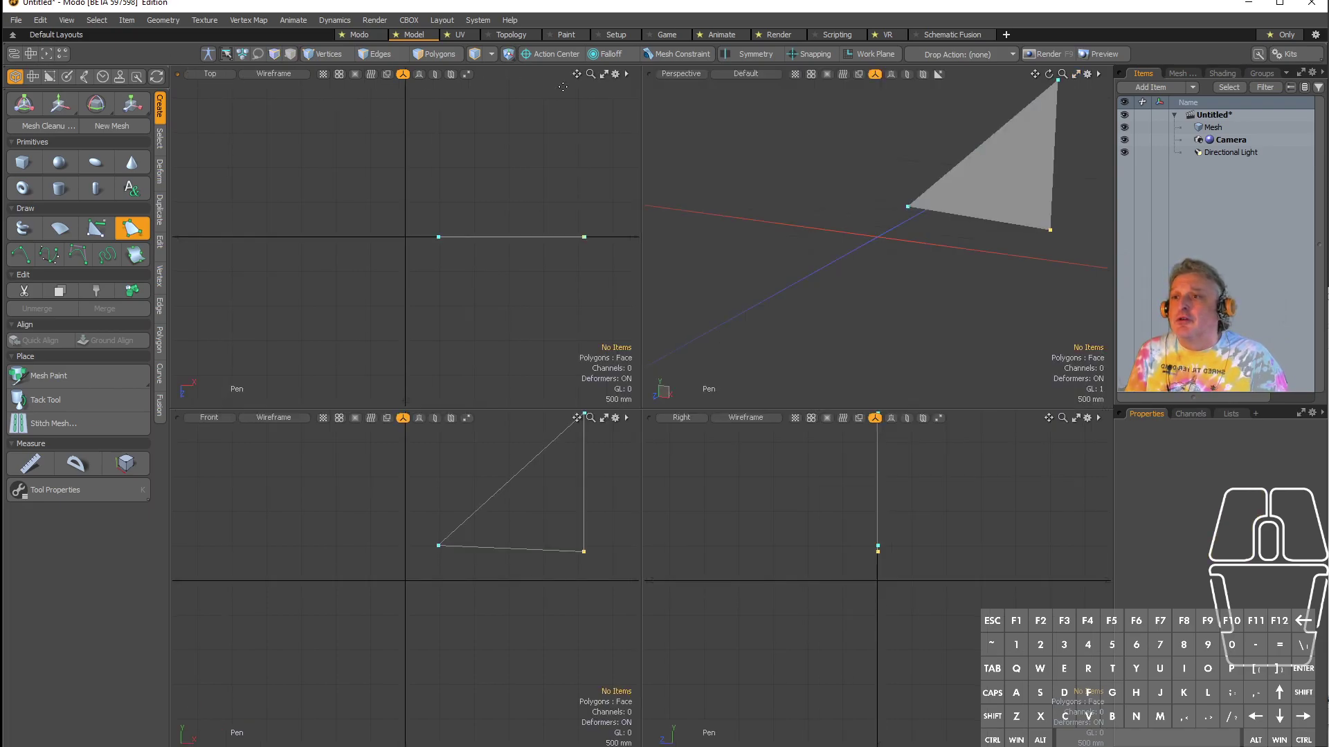
# - Add three more points to the polygon in the maximized Top view, then return to the four-view layout
pyautogui.click(603, 75)
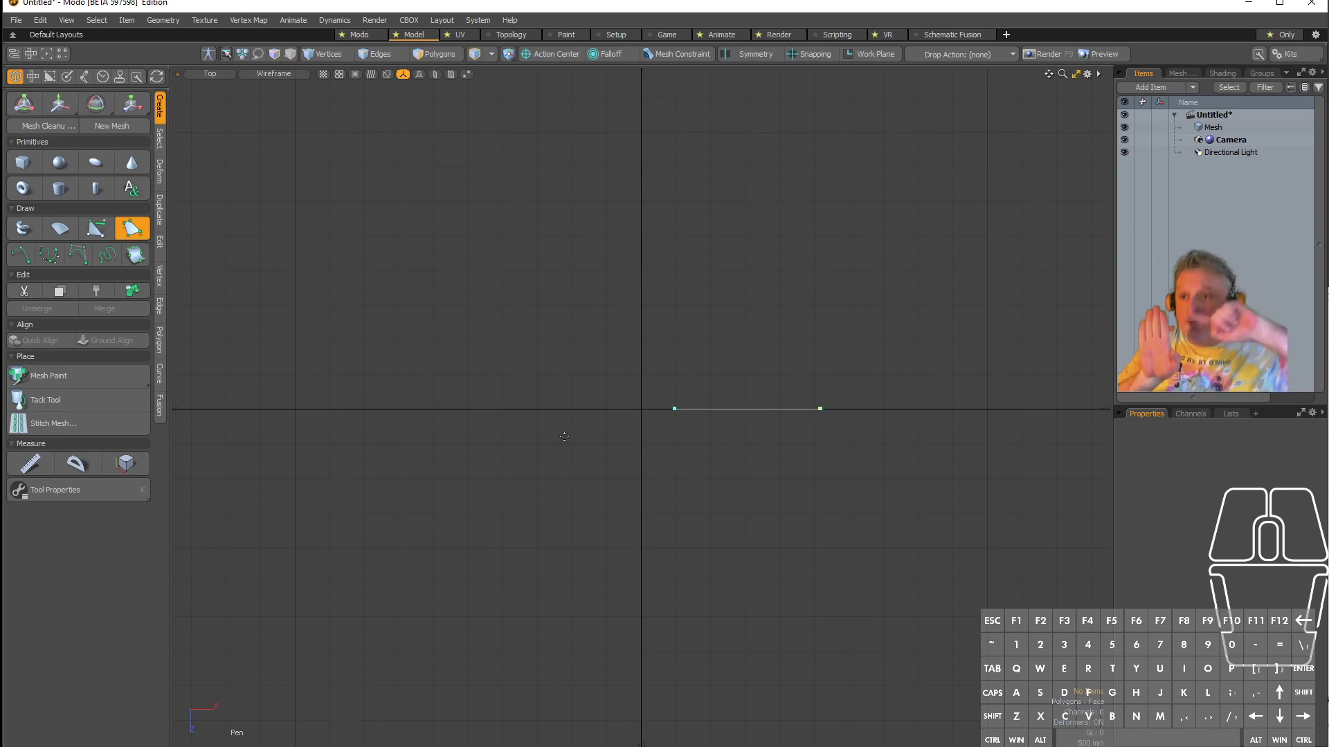
pyautogui.moveTo(743, 254); pyautogui.dragTo(736, 281)
pyautogui.moveTo(911, 217); pyautogui.dragTo(912, 218)
pyautogui.moveTo(696, 201); pyautogui.dragTo(697, 201)
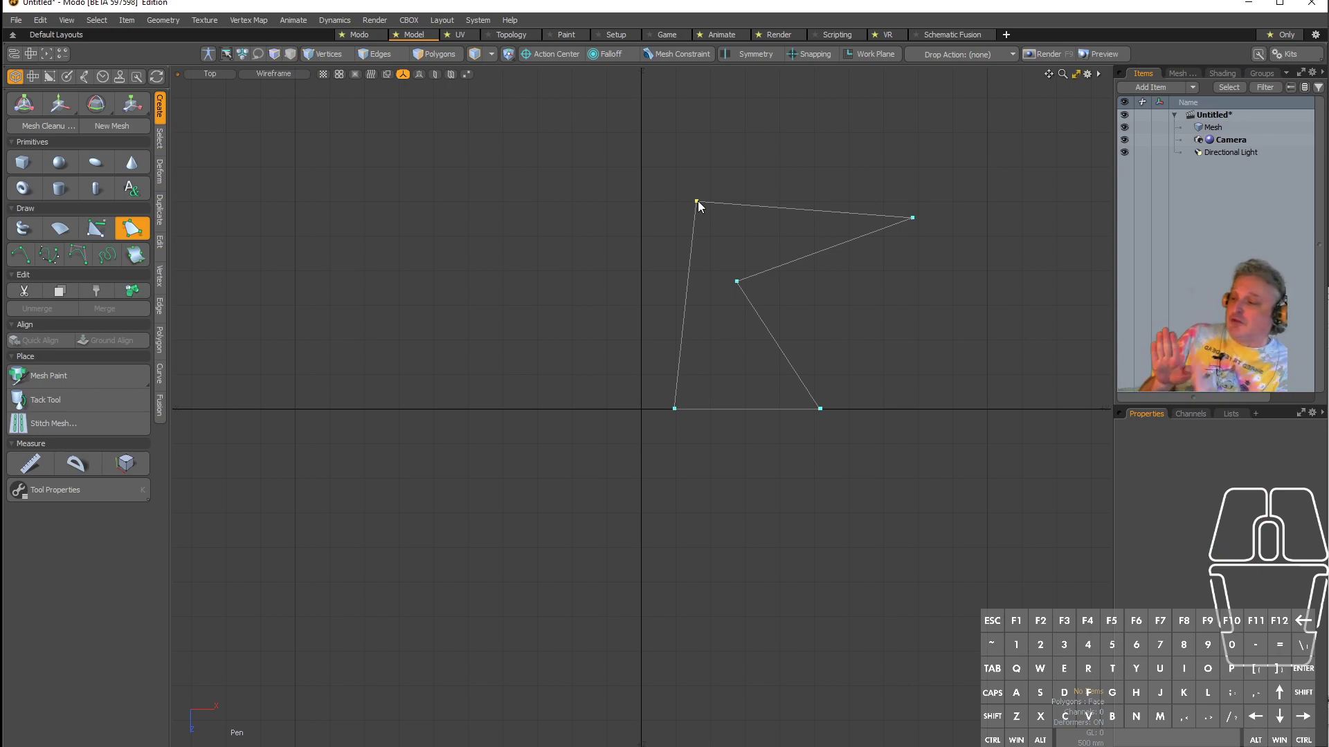
pyautogui.click(1077, 74)
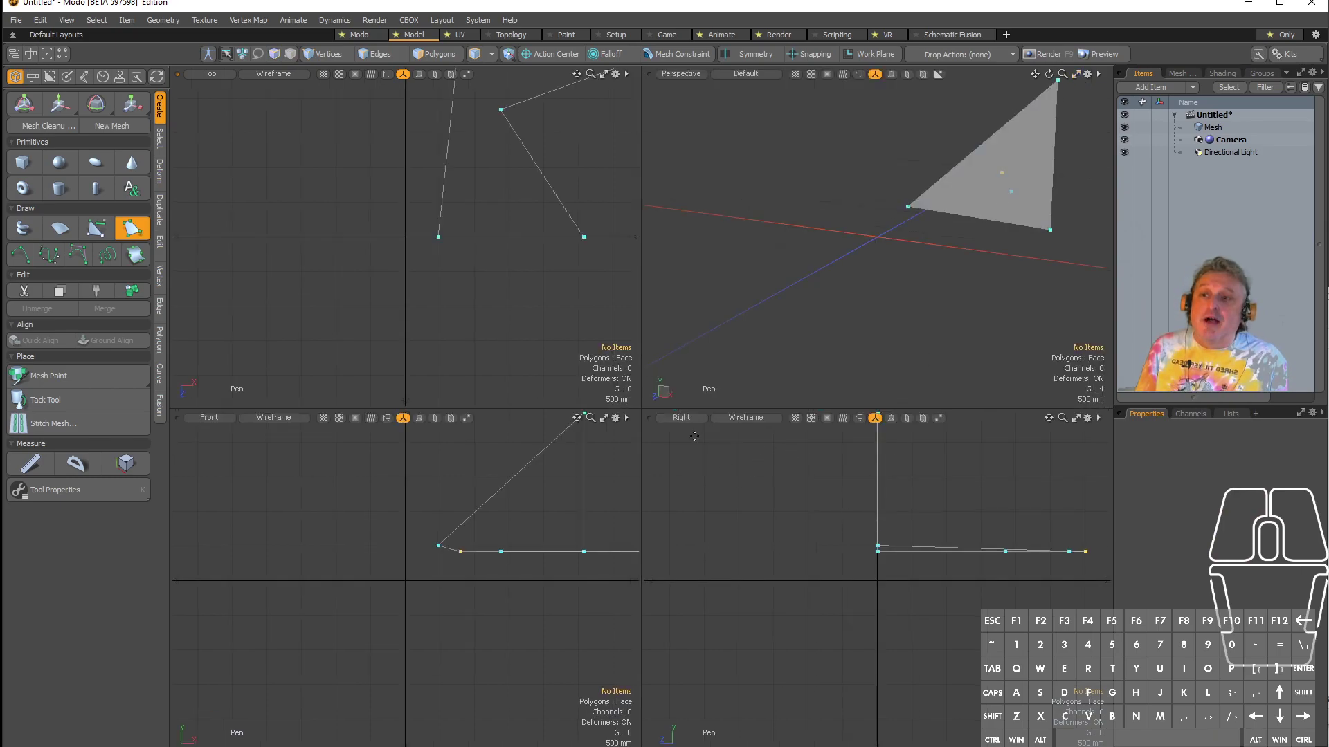
pyautogui.click(692, 417)
pyautogui.click(690, 429)
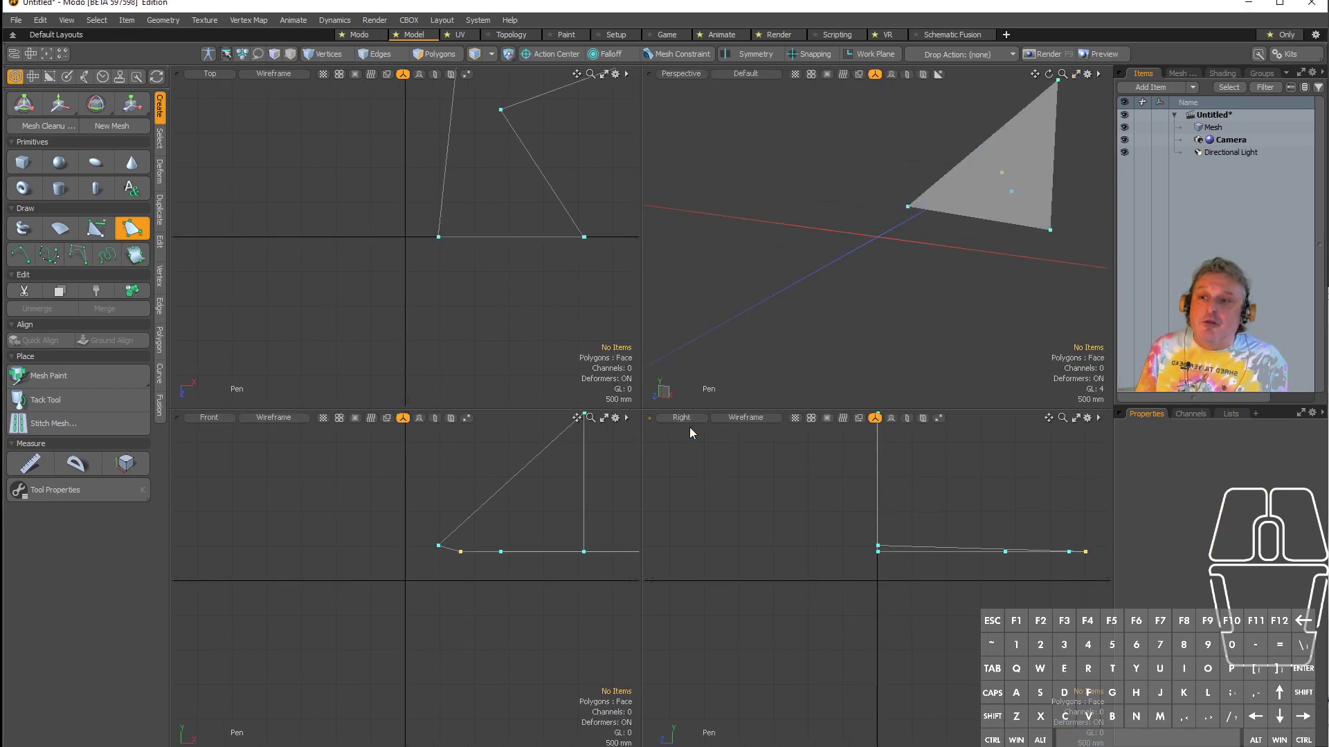
pyautogui.click(688, 417)
pyautogui.click(680, 405)
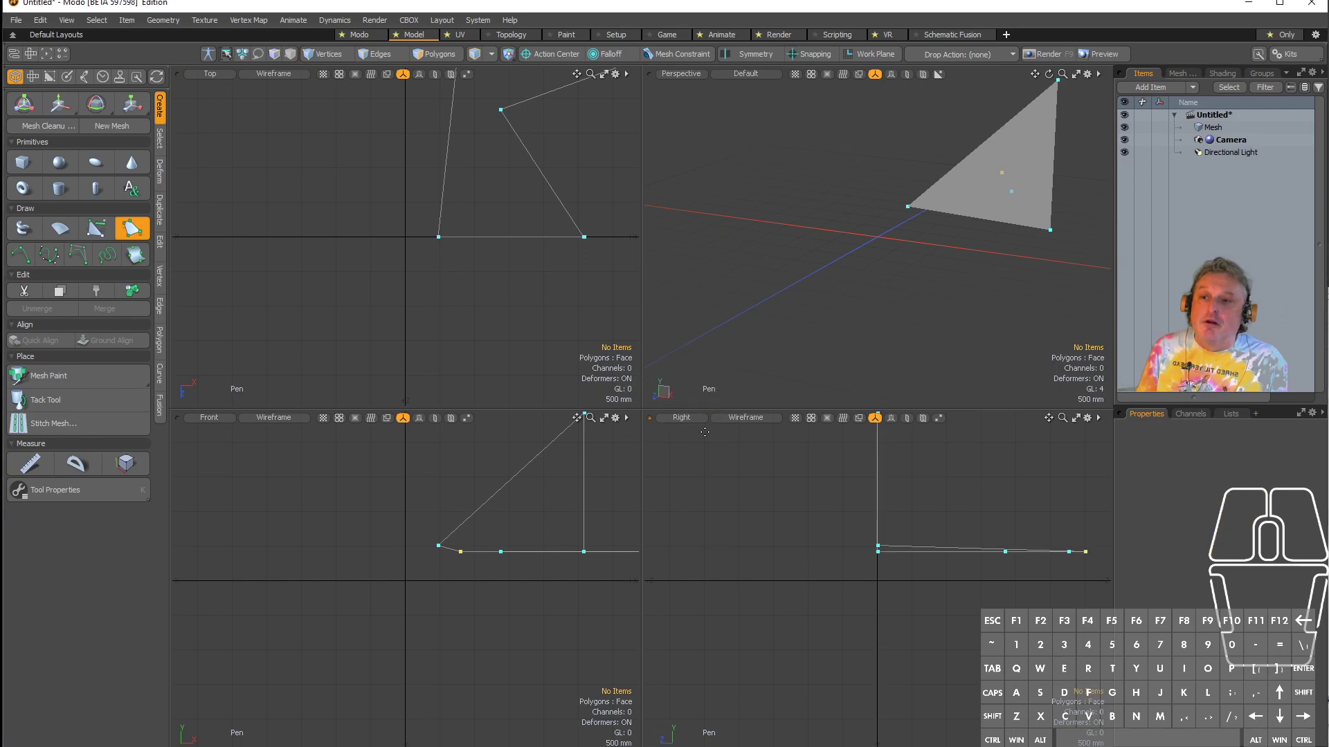
pyautogui.press('a')
pyautogui.scroll(3, 952, 534)
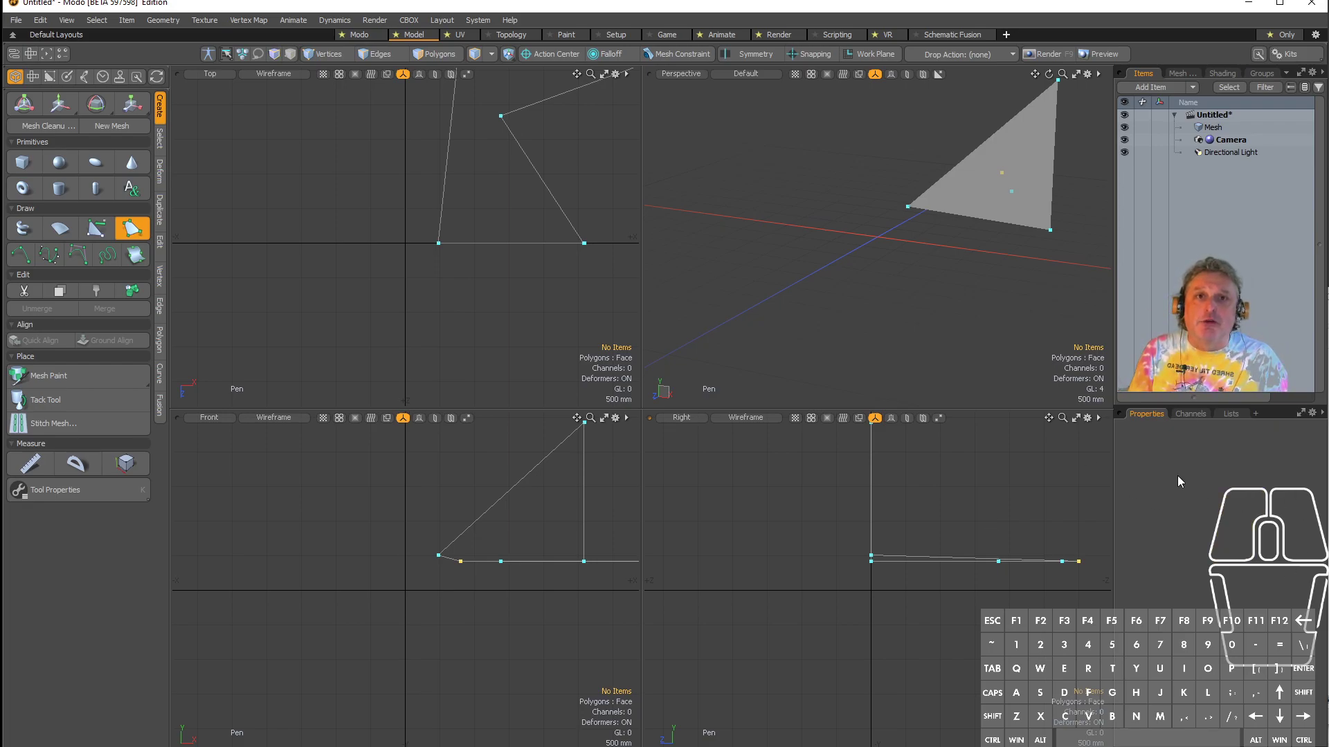
pyautogui.middleClick(1218, 474)
pyautogui.middleClick(1220, 474)
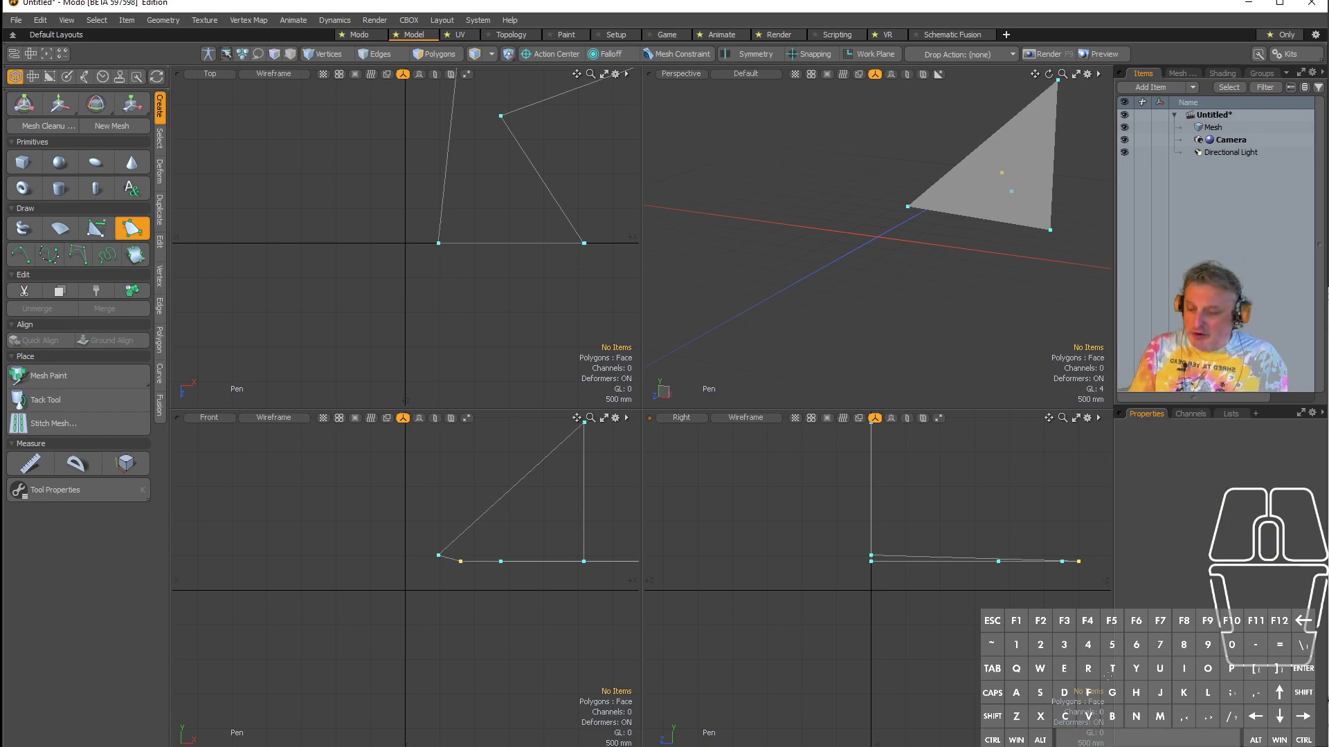
# - Frame the geometry in the viewports and shift the Top, Front and Right views to clear space for drawing
pyautogui.press('a')
pyautogui.press('s')
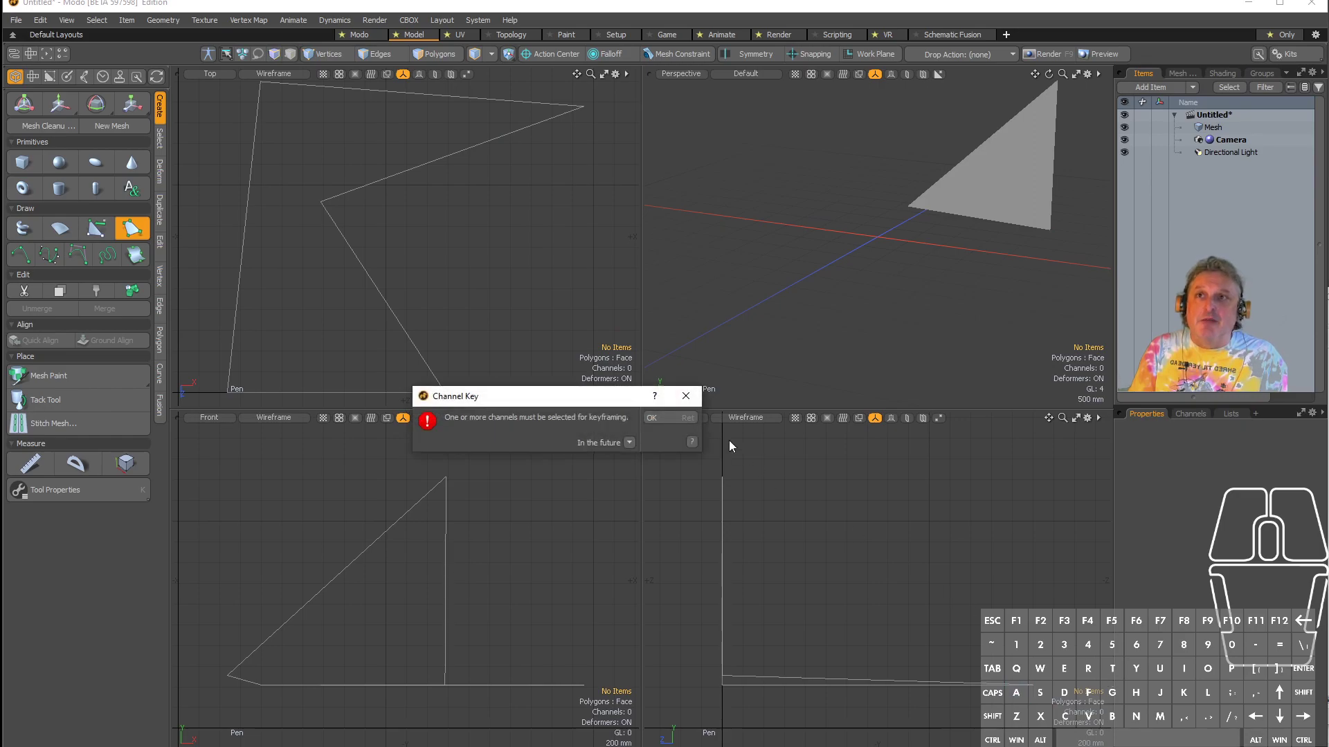
pyautogui.click(686, 395)
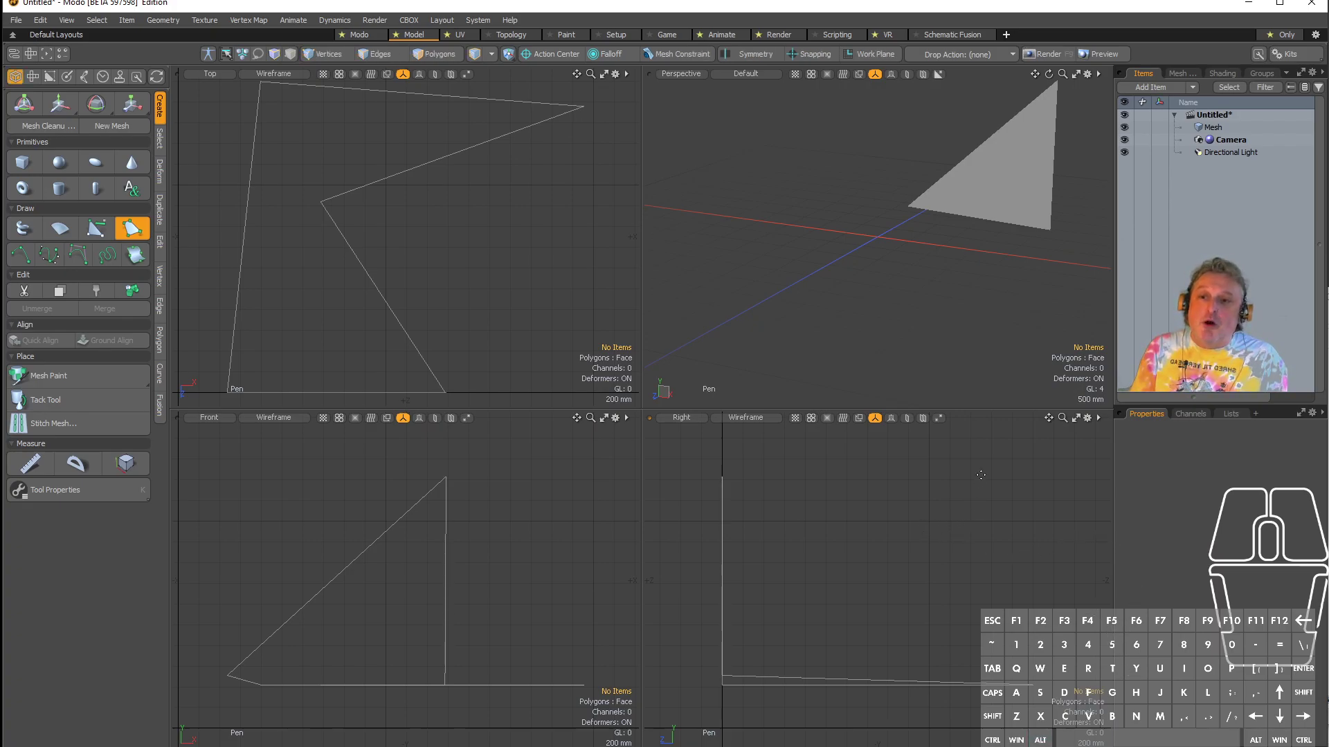
pyautogui.press('alt')
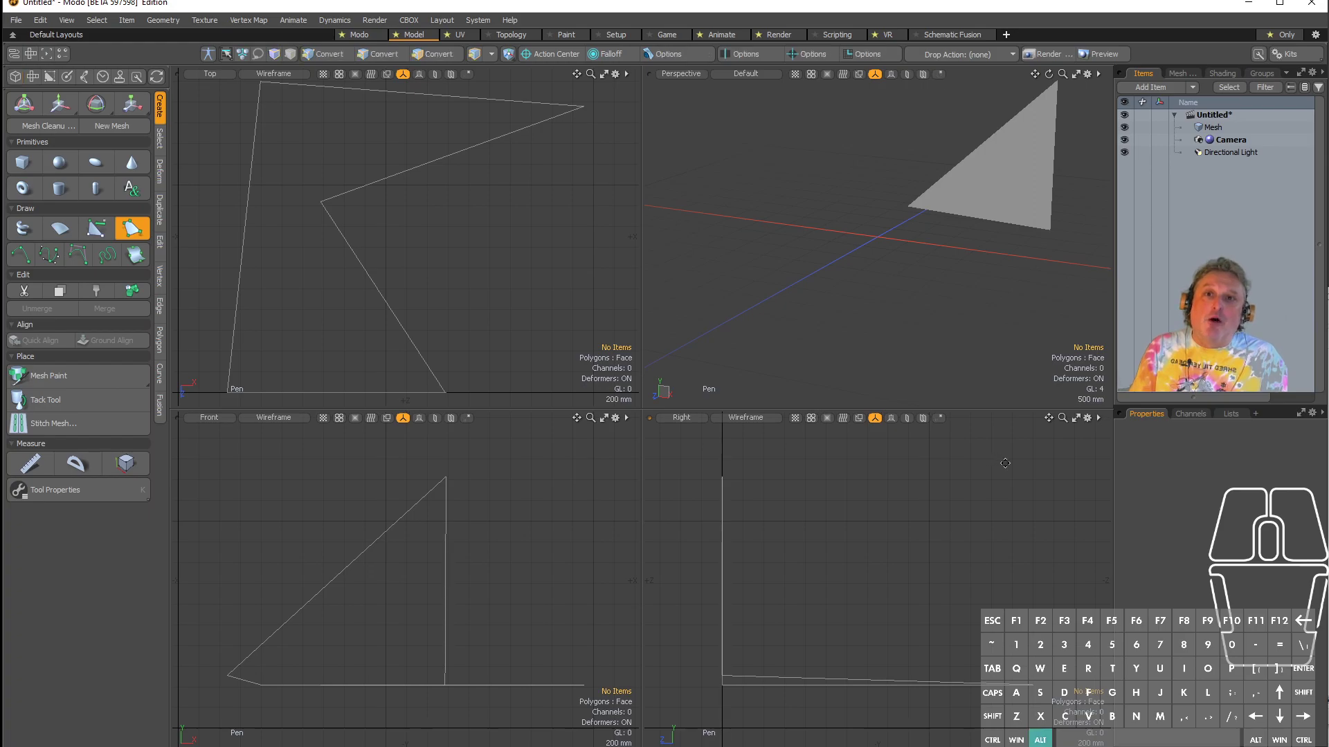
pyautogui.moveTo(942, 541)
pyautogui.keyDown('alt'); pyautogui.mouseDown()
pyautogui.moveTo(876, 505)
pyautogui.moveTo(966, 471)
pyautogui.moveTo(923, 555)
pyautogui.mouseUp(); pyautogui.keyUp('alt')
pyautogui.keyDown('alt'); pyautogui.moveTo(519, 544); pyautogui.dragTo(593, 554); pyautogui.keyUp('alt')
pyautogui.keyDown('alt'); pyautogui.moveTo(479, 215); pyautogui.dragTo(527, 212); pyautogui.keyUp('alt')
pyautogui.keyDown('alt'); pyautogui.moveTo(519, 315); pyautogui.dragTo(479, 346); pyautogui.keyUp('alt')
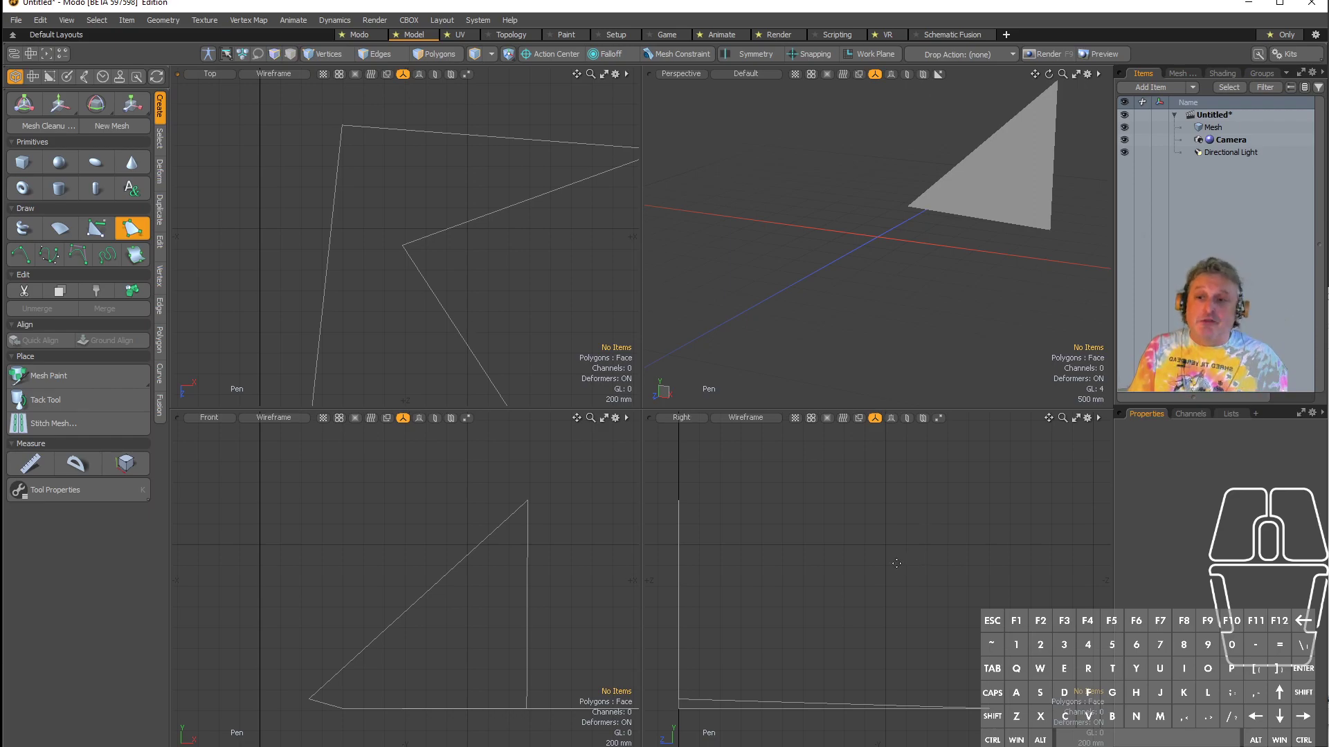
# - Draw an irregular seven-point polygon with the Pen tool in the Right view
pyautogui.click(895, 551)
pyautogui.moveTo(908, 568); pyautogui.dragTo(903, 561)
pyautogui.click(805, 565)
pyautogui.click(740, 661)
pyautogui.click(965, 636)
pyautogui.click(906, 551)
pyautogui.click(899, 516)
pyautogui.moveTo(899, 515); pyautogui.dragTo(881, 513)
pyautogui.click(777, 520)
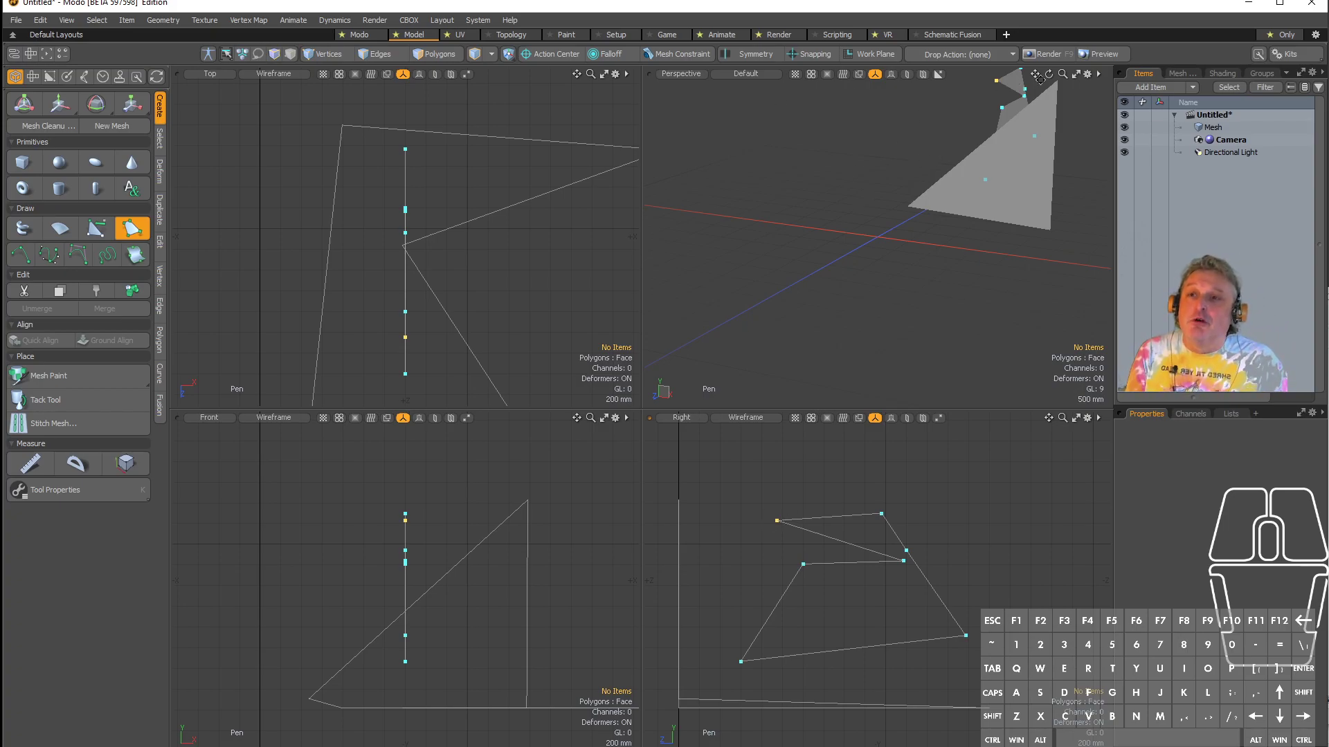
# - Examine the polygons from several angles in the maximized Perspective view, finishing in the four-view layout
pyautogui.click(1076, 76)
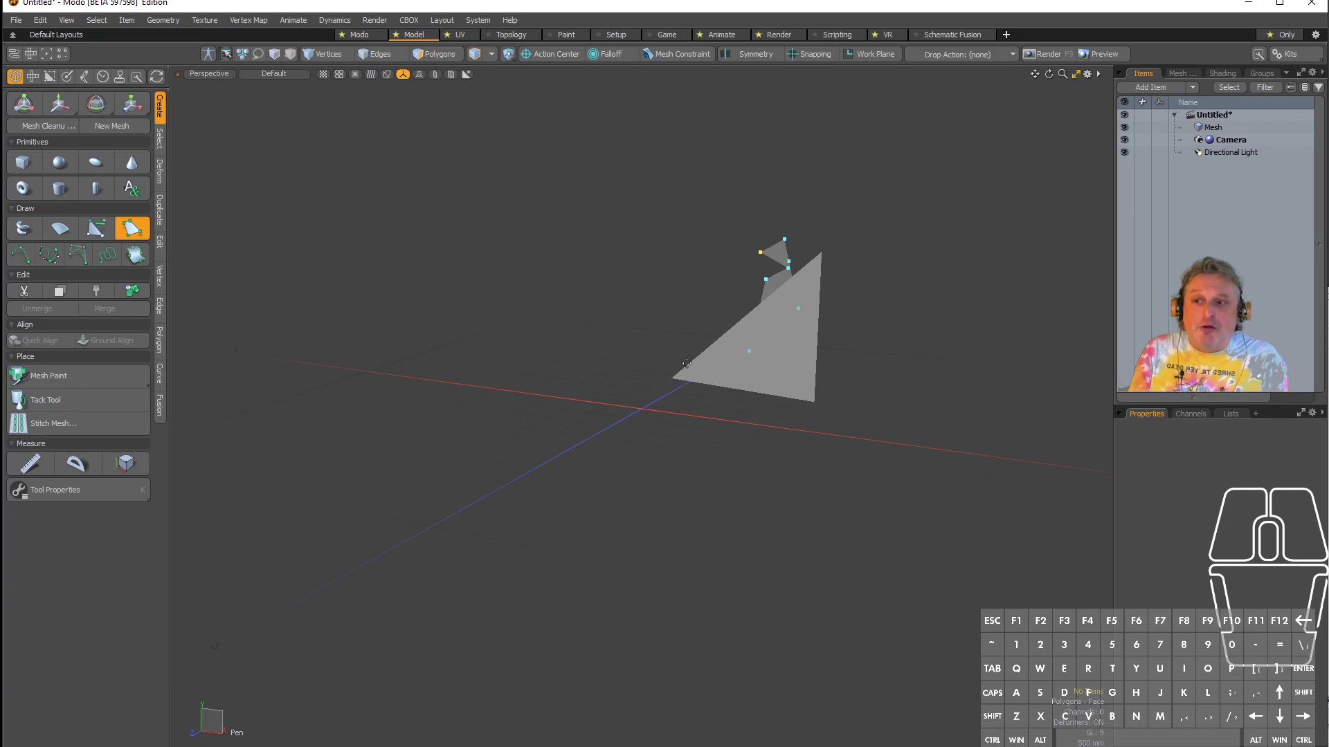
pyautogui.keyDown('alt'); pyautogui.moveTo(662, 333); pyautogui.dragTo(741, 363); pyautogui.keyUp('alt')
pyautogui.scroll(-4, 779, 375)
pyautogui.scroll(4, 779, 375)
pyautogui.scroll(3, 789, 365)
pyautogui.scroll(-4, 798, 356)
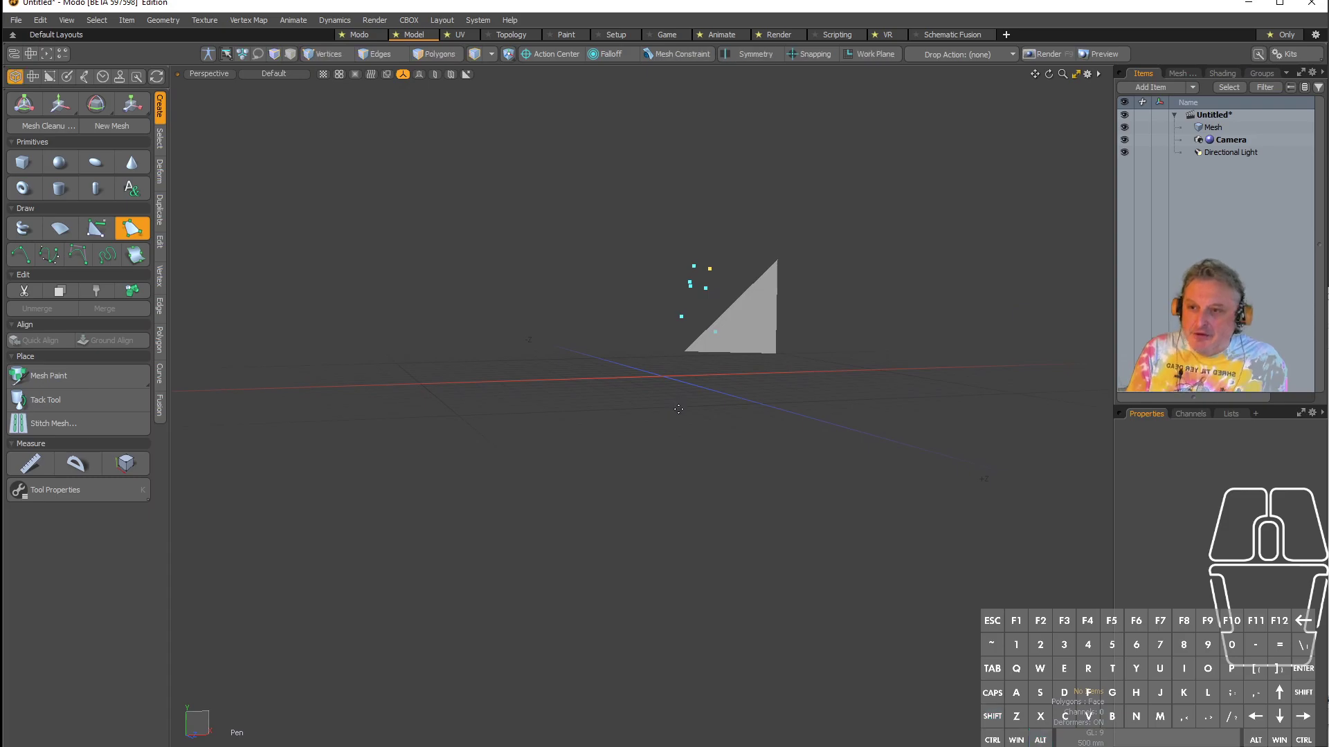
pyautogui.keyDown('alt'); pyautogui.moveTo(688, 368); pyautogui.dragTo(759, 490); pyautogui.keyUp('alt')
pyautogui.keyDown('alt'); pyautogui.moveTo(865, 390); pyautogui.dragTo(643, 353); pyautogui.keyUp('alt')
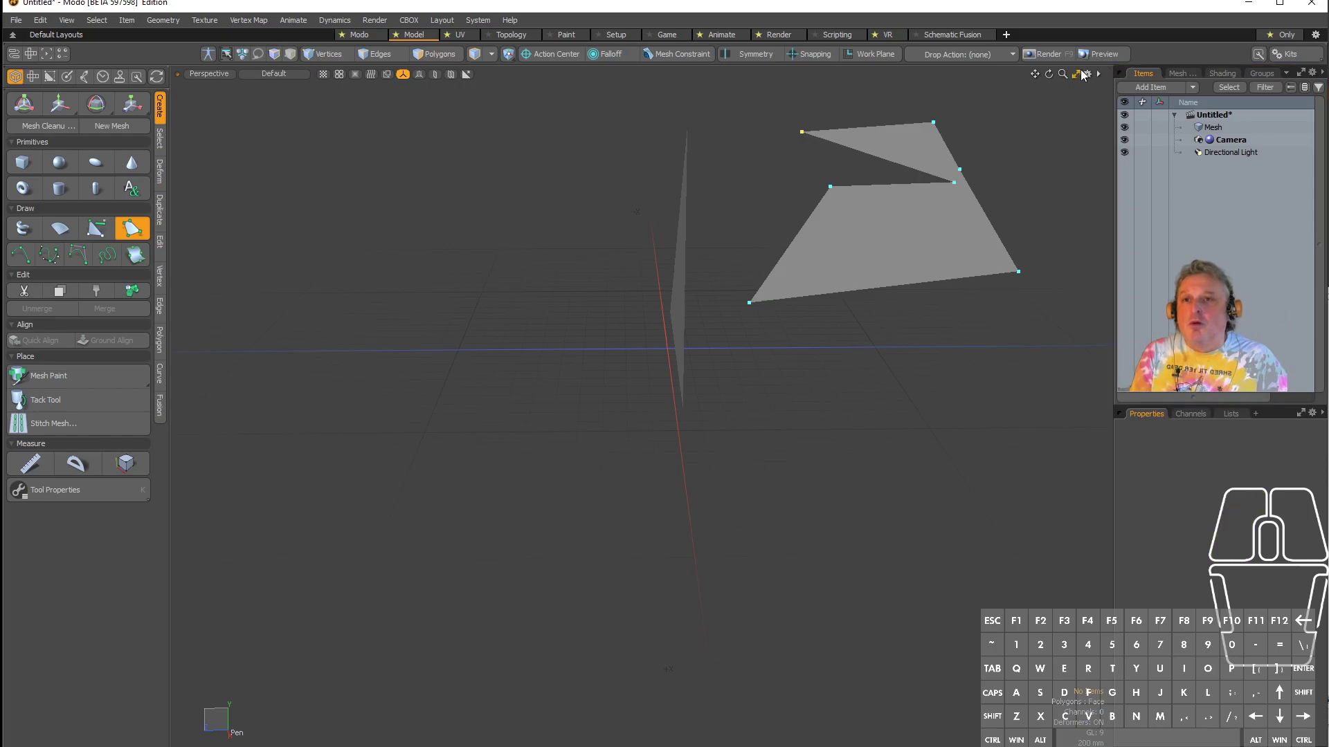
pyautogui.click(1078, 74)
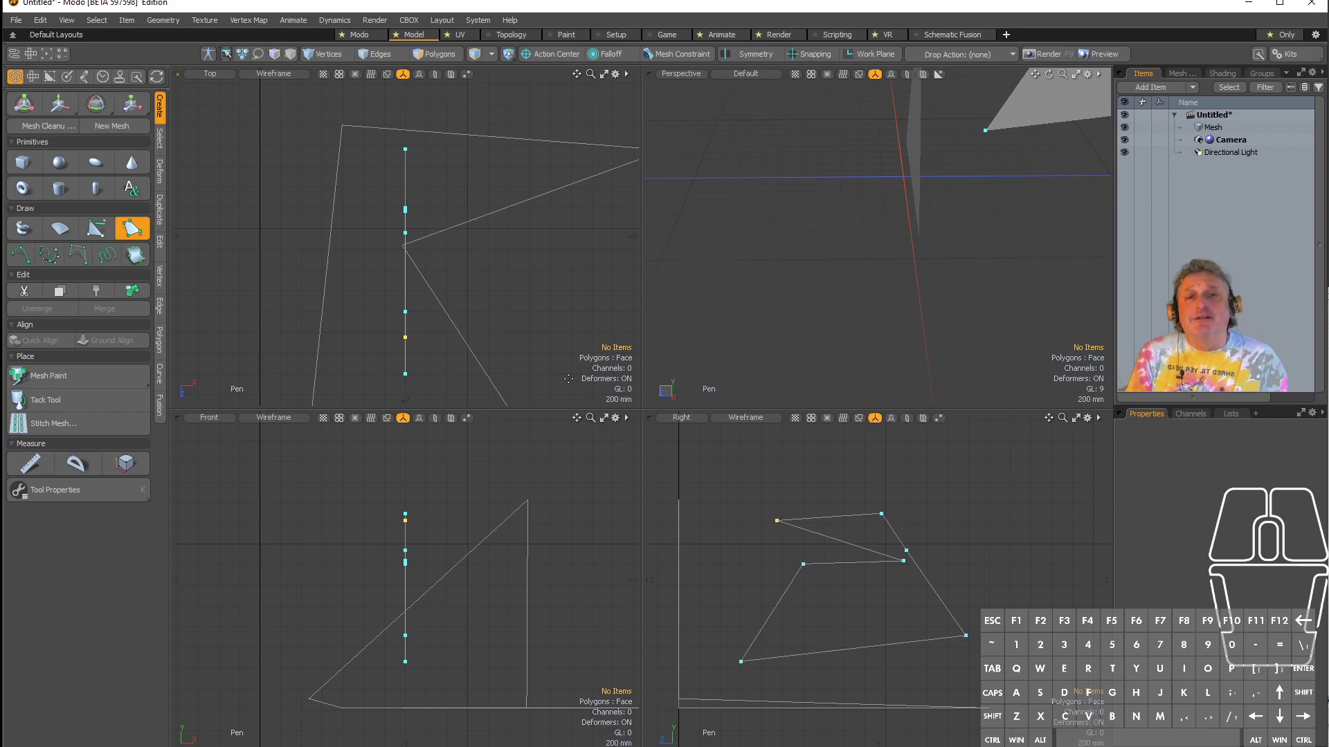
# - Create a box beside the polygons with the Cube primitive in the maximized Perspective view, drawing a rectangle and pulling it into depth
pyautogui.keyDown('alt'); pyautogui.moveTo(807, 219); pyautogui.dragTo(733, 222); pyautogui.keyUp('alt')
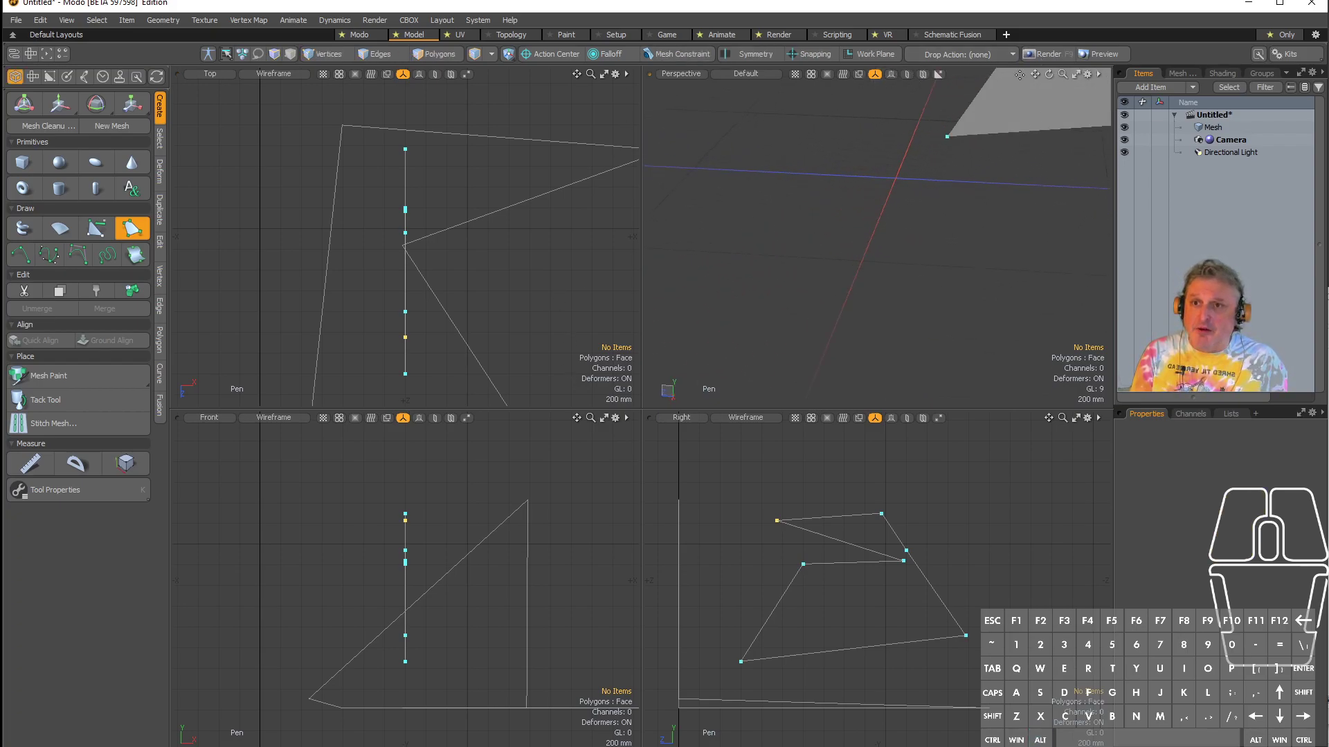
pyautogui.click(1075, 74)
pyautogui.keyDown('alt'); pyautogui.moveTo(928, 275); pyautogui.dragTo(885, 330); pyautogui.keyUp('alt')
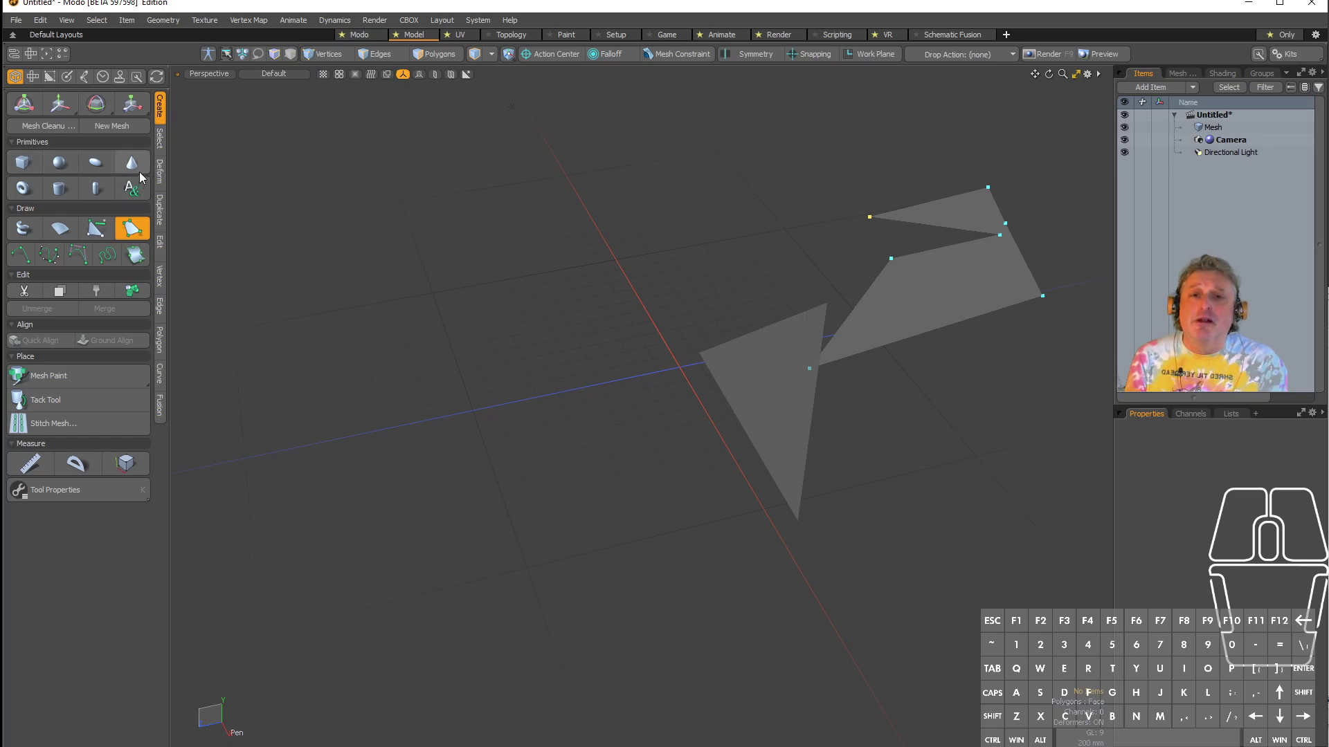
pyautogui.click(24, 163)
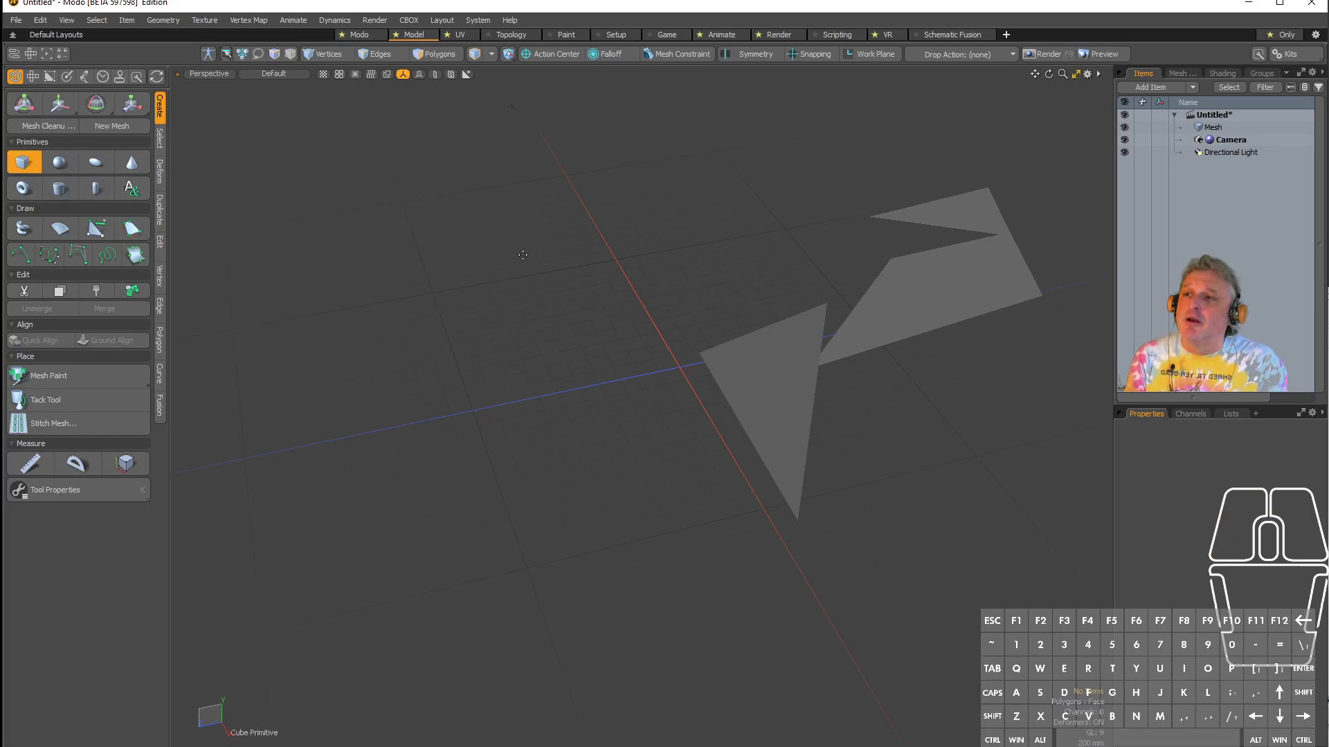
pyautogui.moveTo(503, 245); pyautogui.dragTo(641, 337)
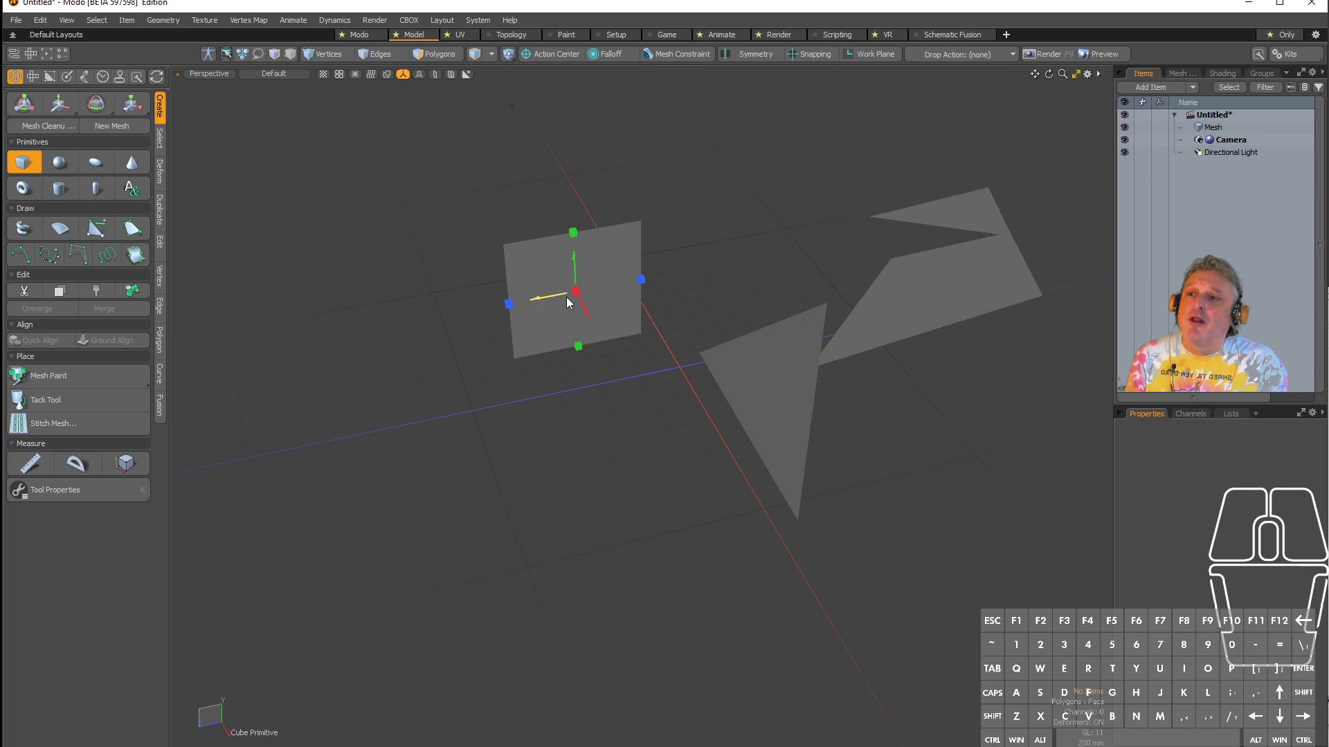
pyautogui.moveTo(575, 294); pyautogui.dragTo(556, 356)
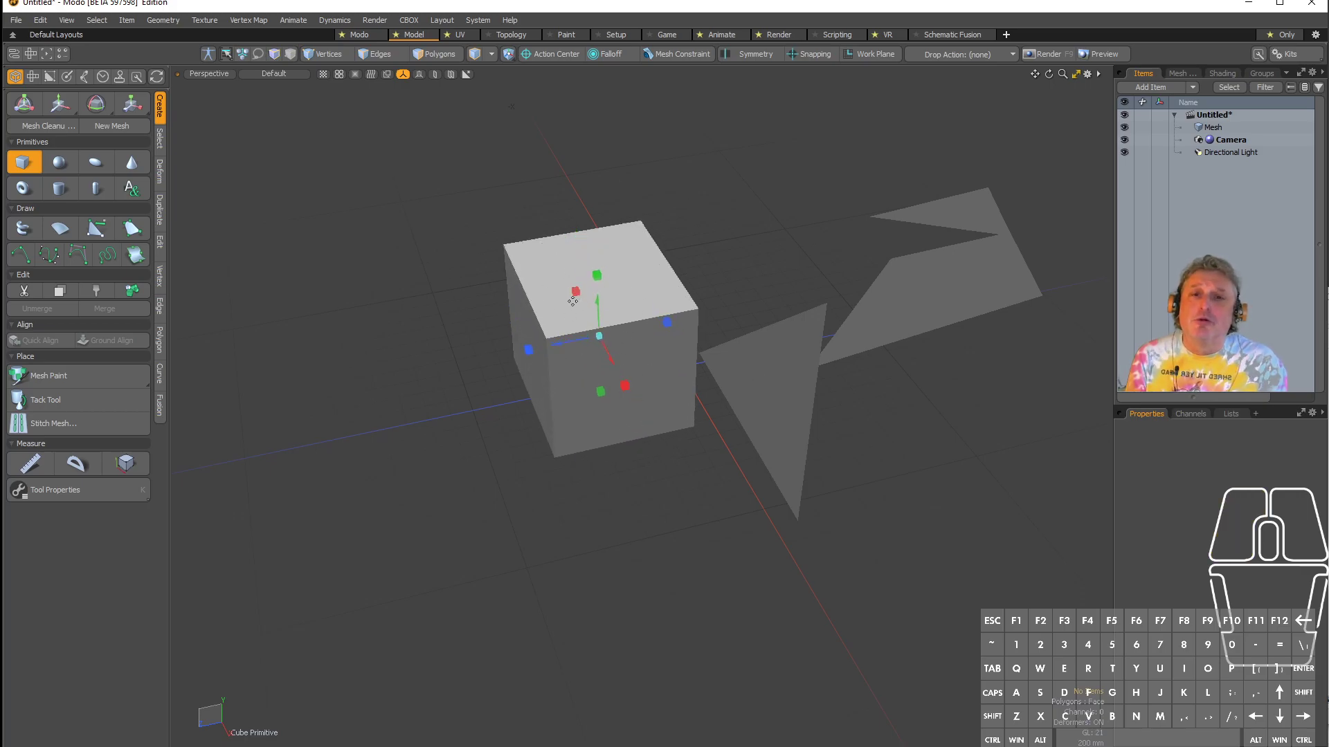
pyautogui.keyDown('alt'); pyautogui.moveTo(572, 300); pyautogui.dragTo(838, 216); pyautogui.keyUp('alt')
pyautogui.keyDown('alt'); pyautogui.moveTo(824, 290); pyautogui.dragTo(495, 326); pyautogui.keyUp('alt')
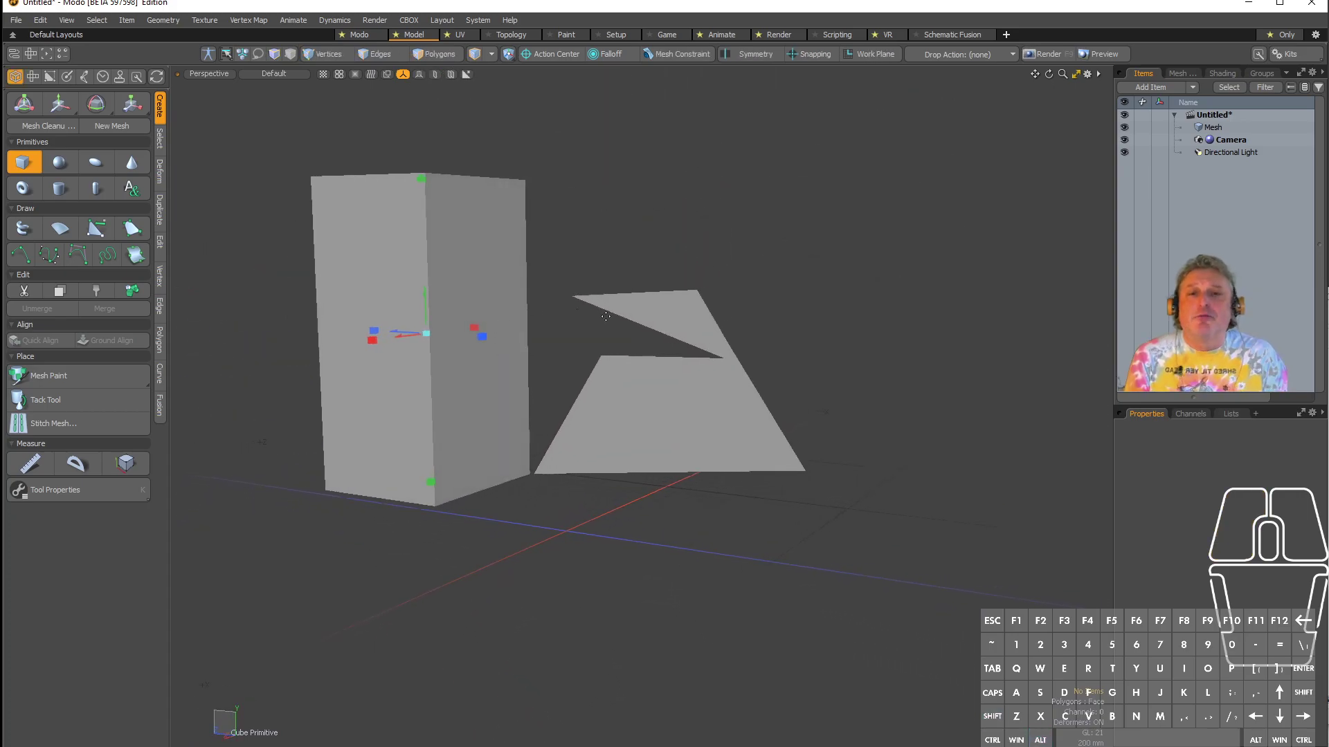